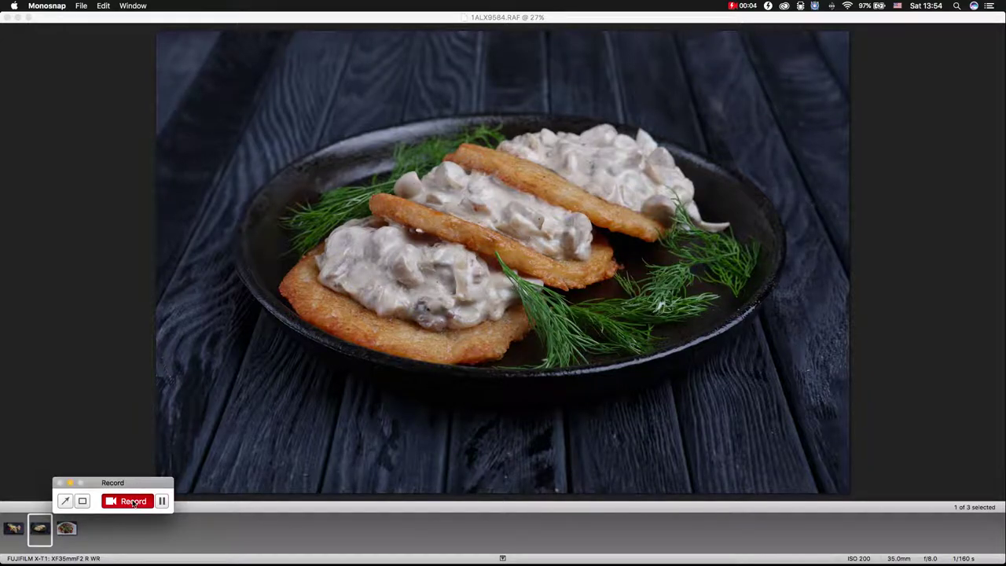
pyautogui.click(132, 503)
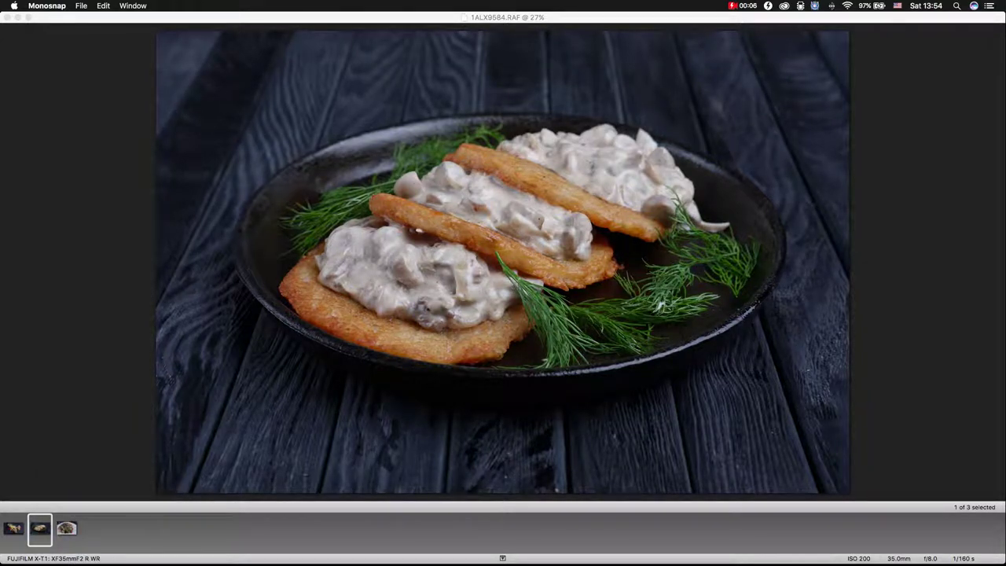
pyautogui.click(111, 194)
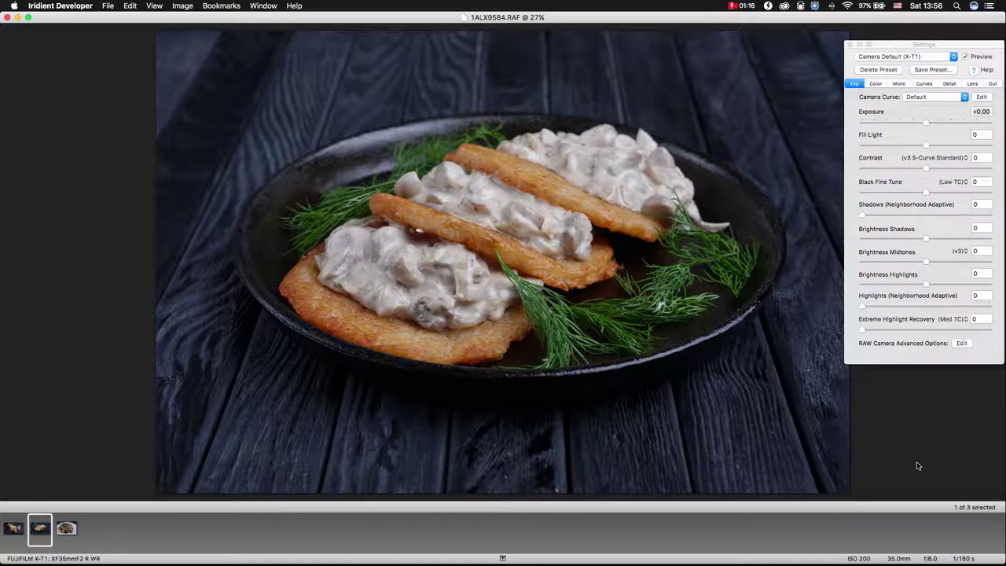
# - Set the Iridient Reveal sharpening to radius 0.55, edge detail 160 and texture/micro detail 15
pyautogui.click(949, 84)
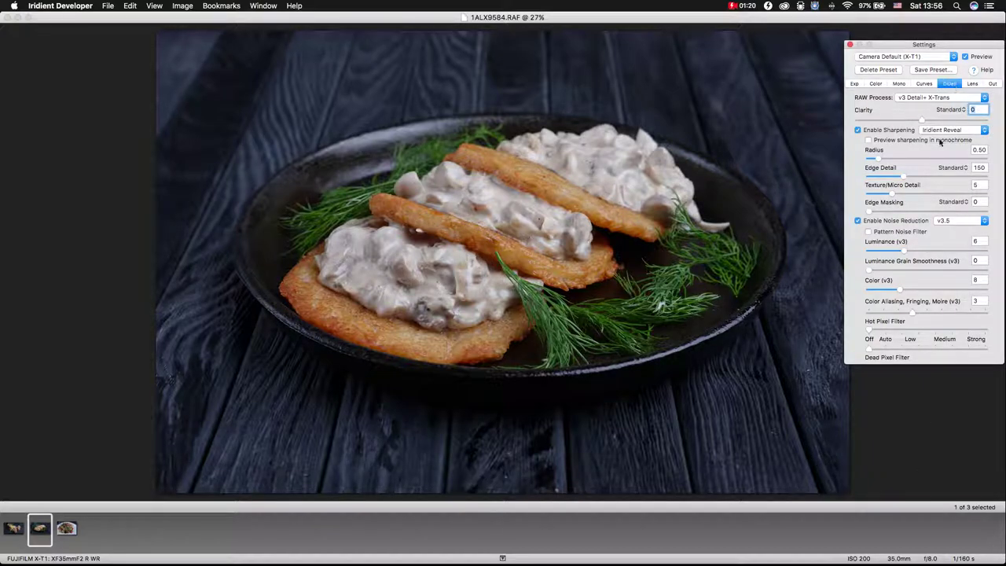
pyautogui.click(982, 150)
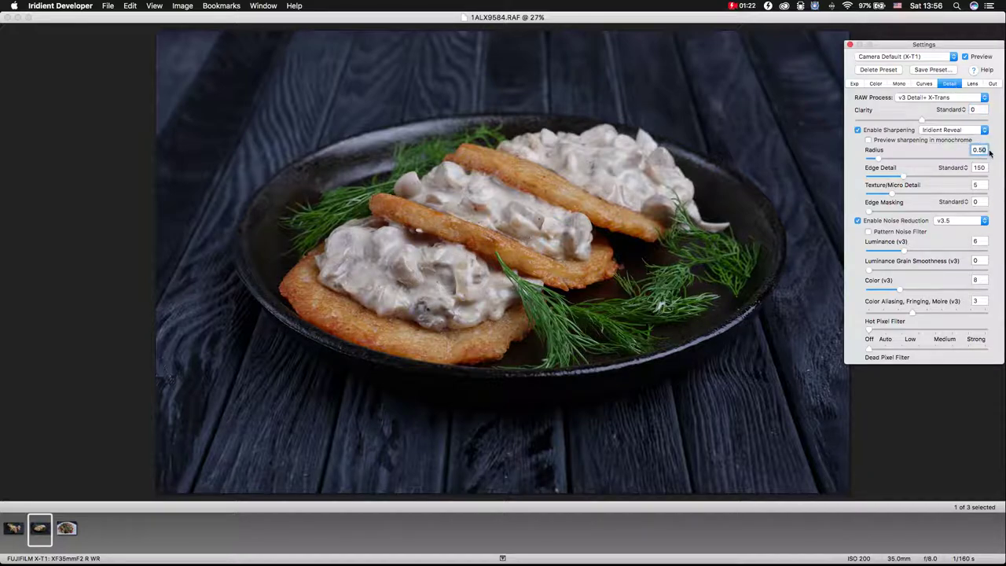
pyautogui.press('Up')
pyautogui.click(979, 168)
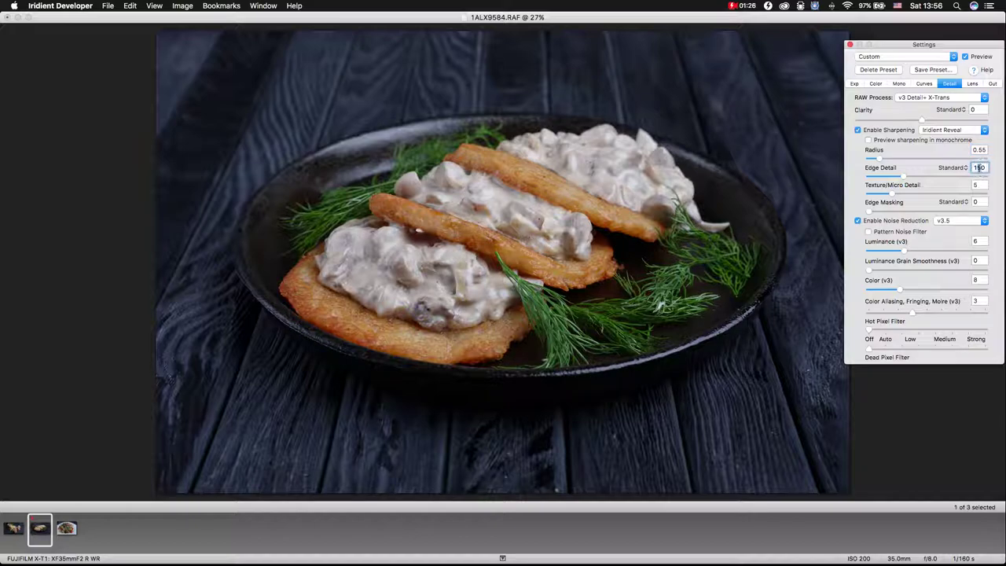
pyautogui.press('Up')
pyautogui.click(974, 186)
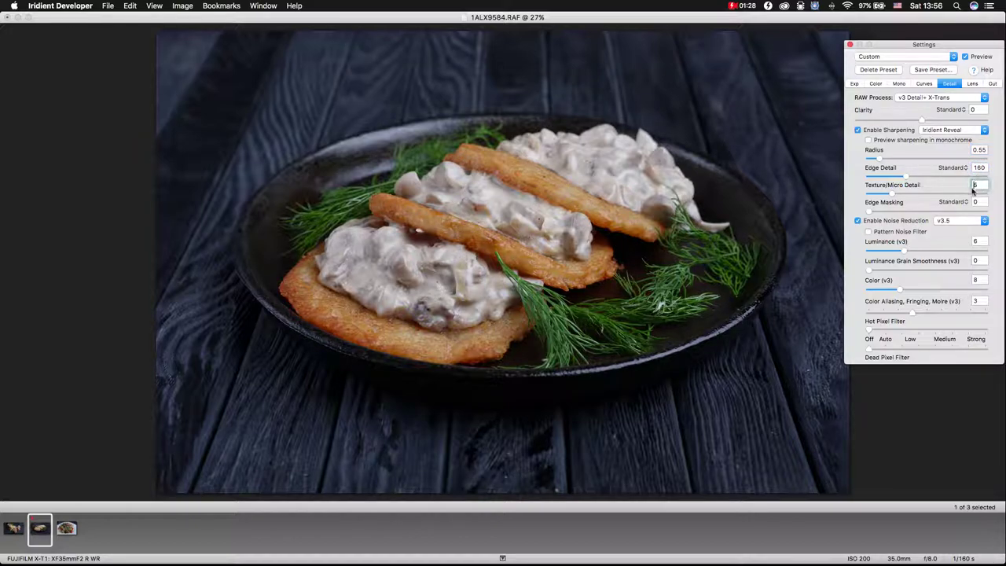
pyautogui.press('Up')
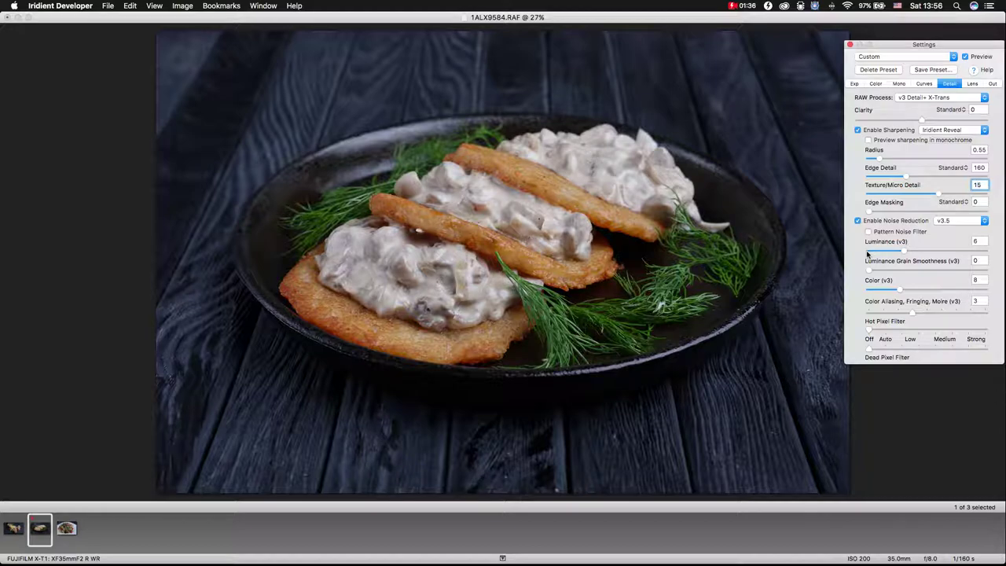
# - Set luminance and color noise reduction to 0, color aliasing to 2, hot and dead pixel filters to Auto, and clarity to +20
pyautogui.click(867, 253)
pyautogui.click(867, 291)
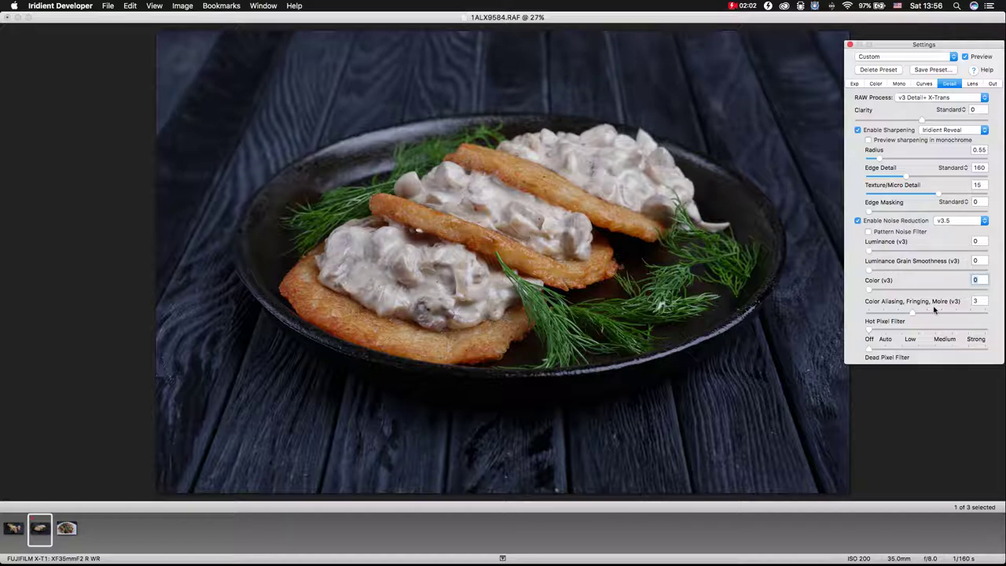
pyautogui.click(898, 314)
pyautogui.click(933, 120)
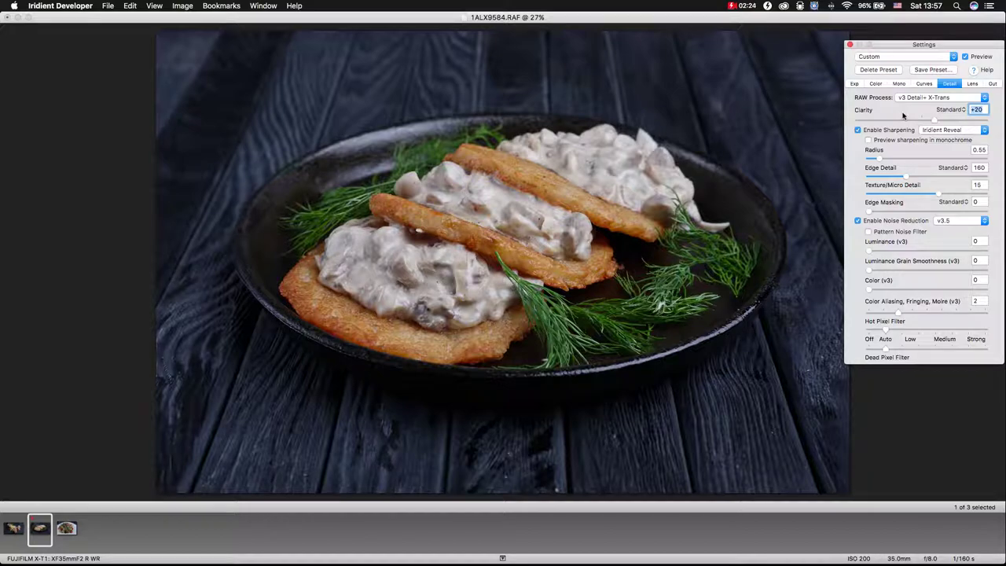
# - Set the photo's white balance color temperature to 5600 K
pyautogui.click(875, 83)
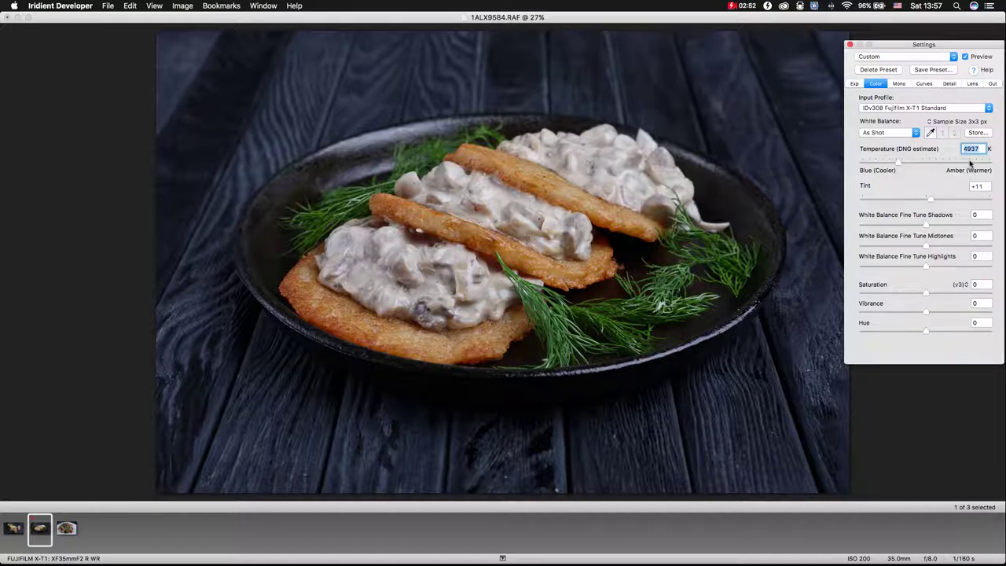
pyautogui.write('5600')
pyautogui.press('Return')
pyautogui.press('super+a')
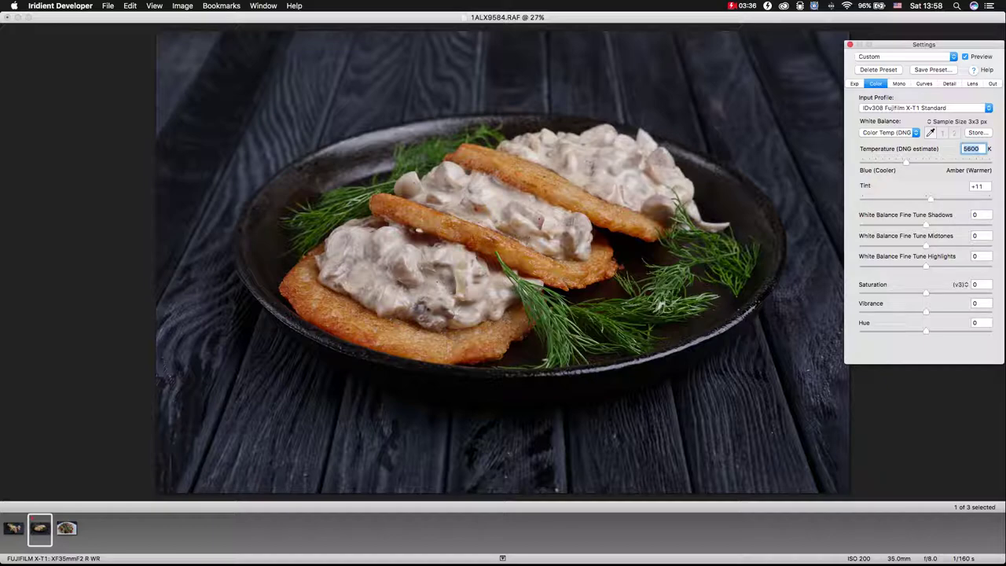
# - Try a vibrance of +48, reset it to 0, and raise the saturation to +30 instead
pyautogui.click(956, 312)
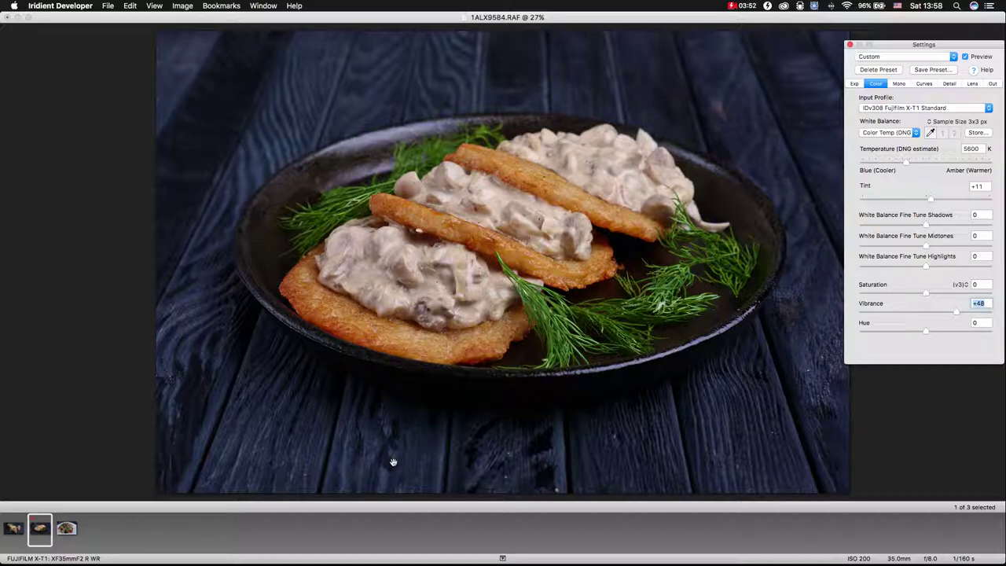
pyautogui.click(925, 313)
pyautogui.click(945, 294)
pyautogui.press('Up')
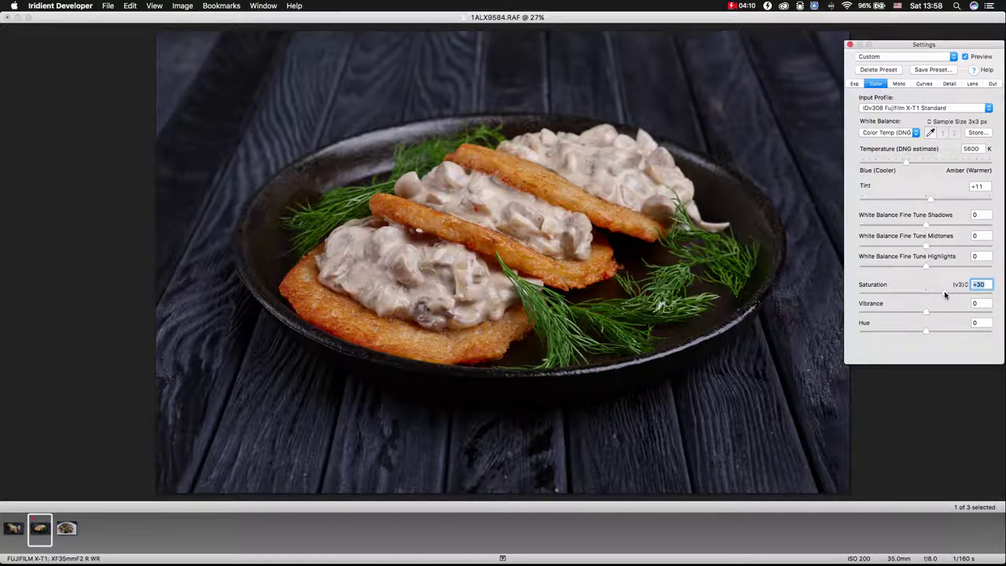
# - Raise the middle of the Chroma (ab) curve slightly and move its shadow end point to input 4.03, output 0.52
pyautogui.click(924, 84)
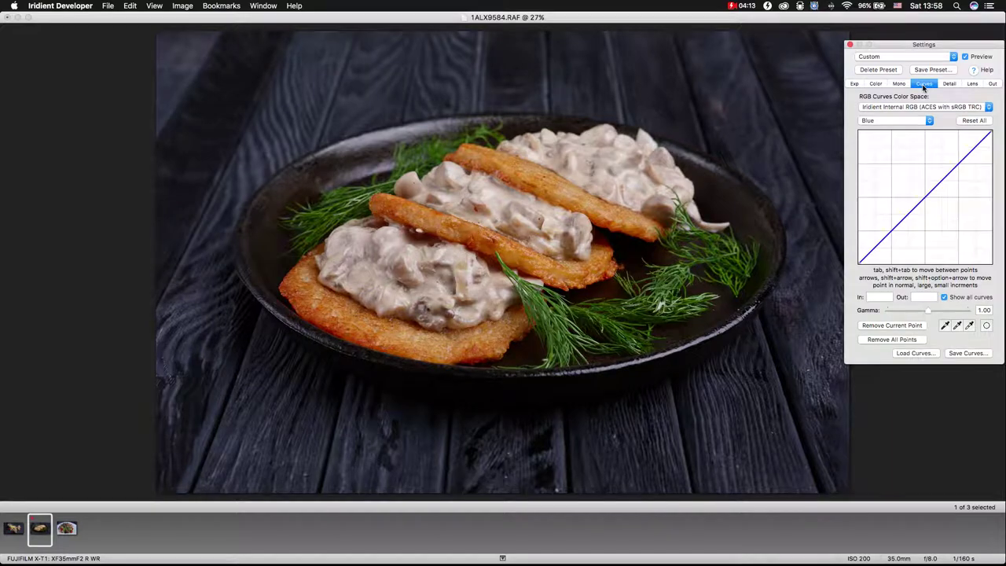
pyautogui.click(900, 122)
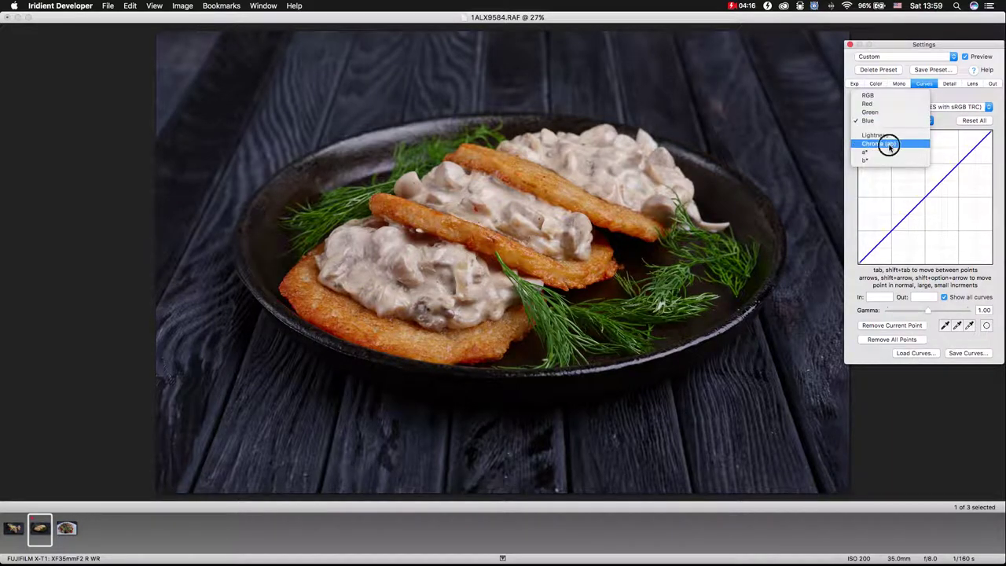
pyautogui.click(889, 145)
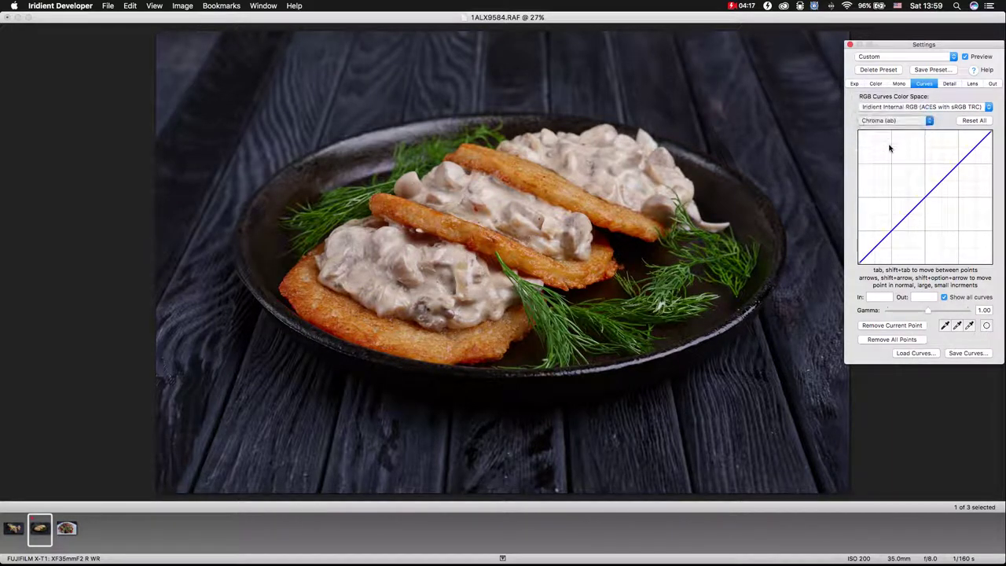
pyautogui.click(924, 197)
pyautogui.moveTo(924, 198); pyautogui.dragTo(921, 194)
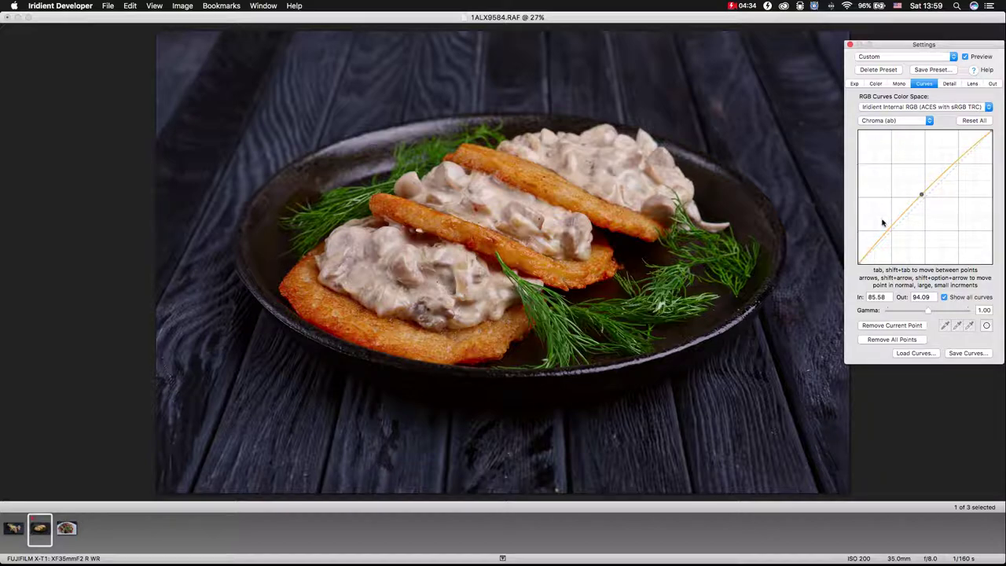
pyautogui.click(861, 263)
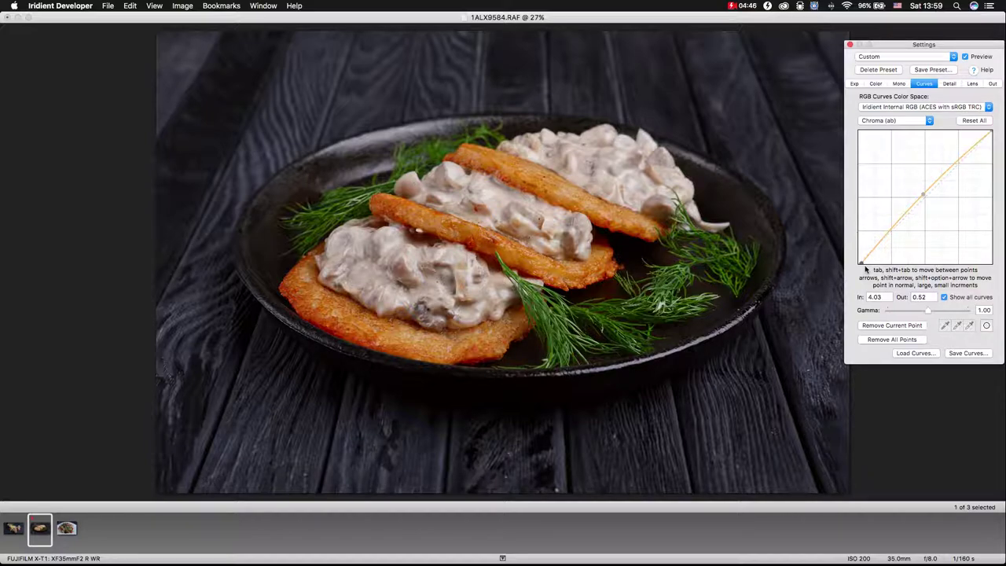
# - Move the shadow end point of the Blue curve to input 6.22, output 0.00
pyautogui.click(882, 122)
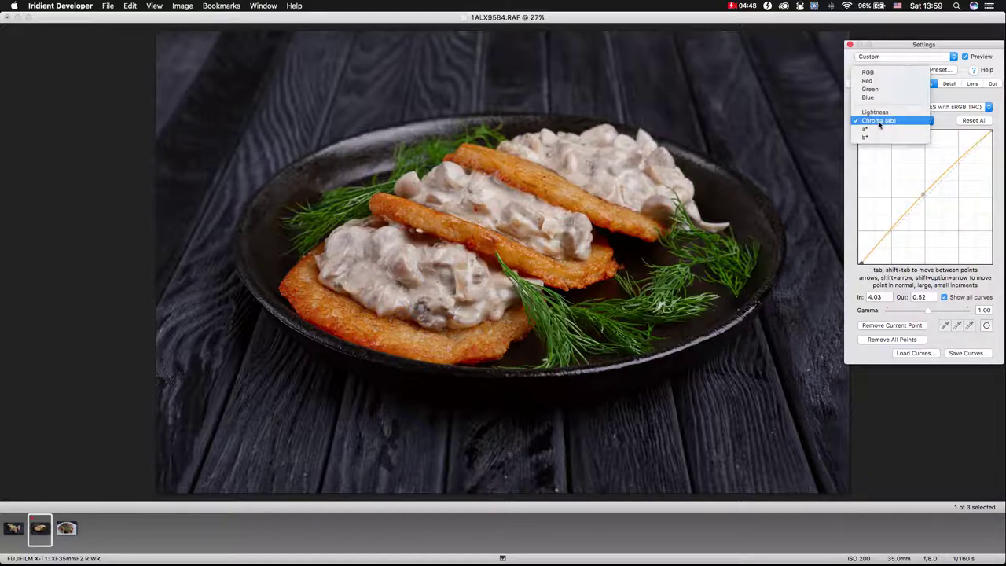
pyautogui.click(874, 97)
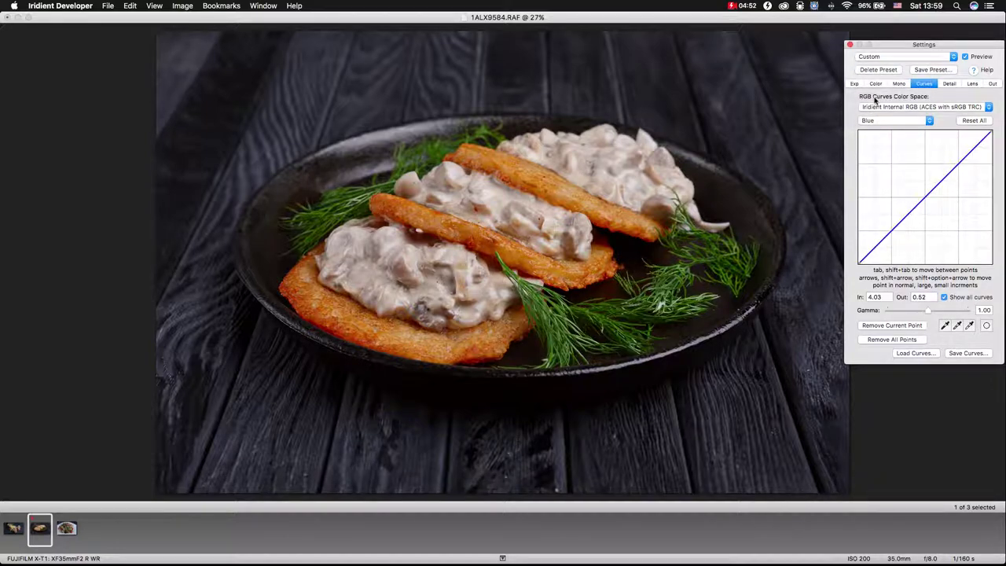
pyautogui.click(859, 265)
pyautogui.moveTo(861, 265); pyautogui.dragTo(862, 266)
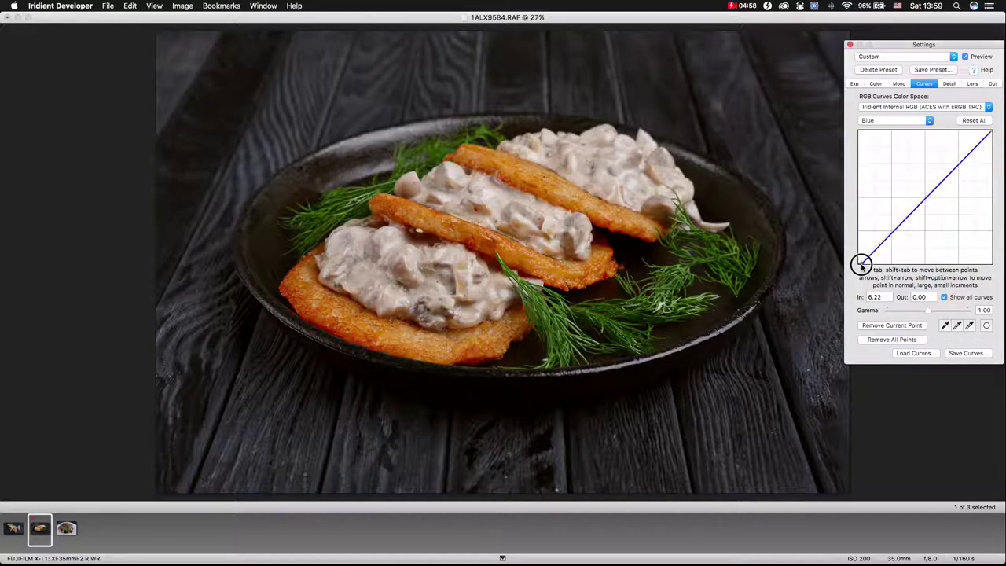
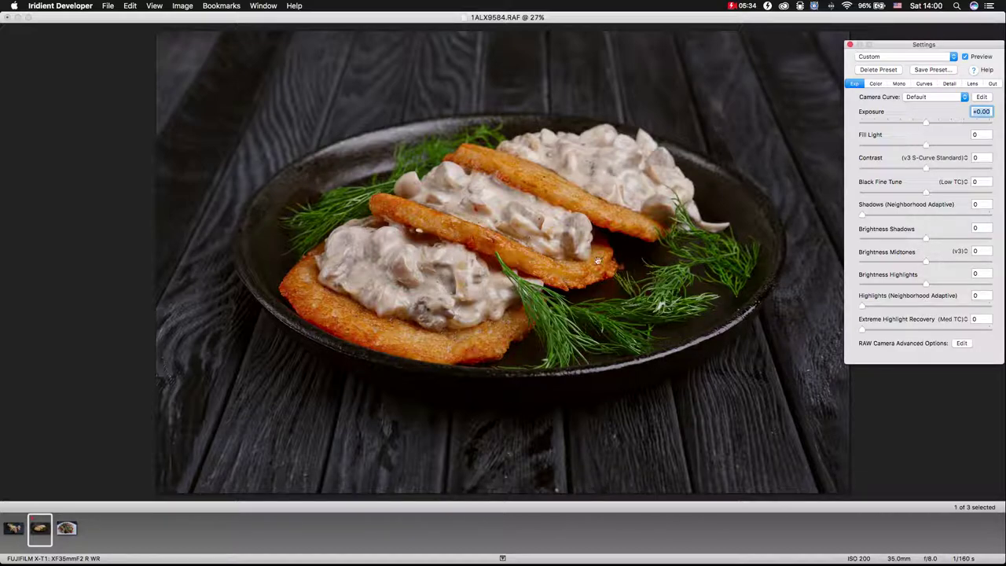
# - Set Brightness Highlights to +51 and Extreme Highlight Recovery to +24
pyautogui.click(925, 284)
pyautogui.moveTo(926, 285); pyautogui.dragTo(954, 288)
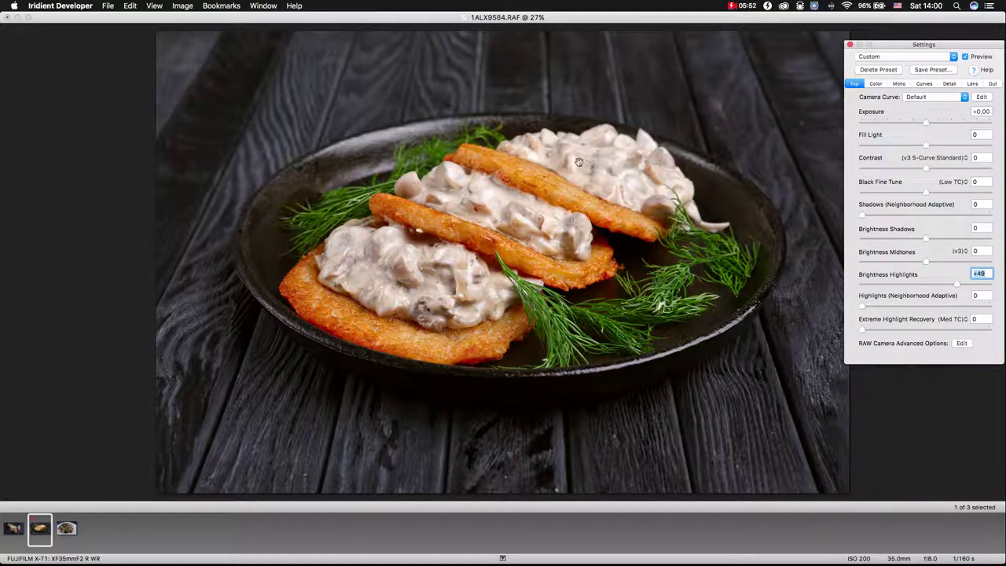
pyautogui.moveTo(864, 330); pyautogui.dragTo(889, 333)
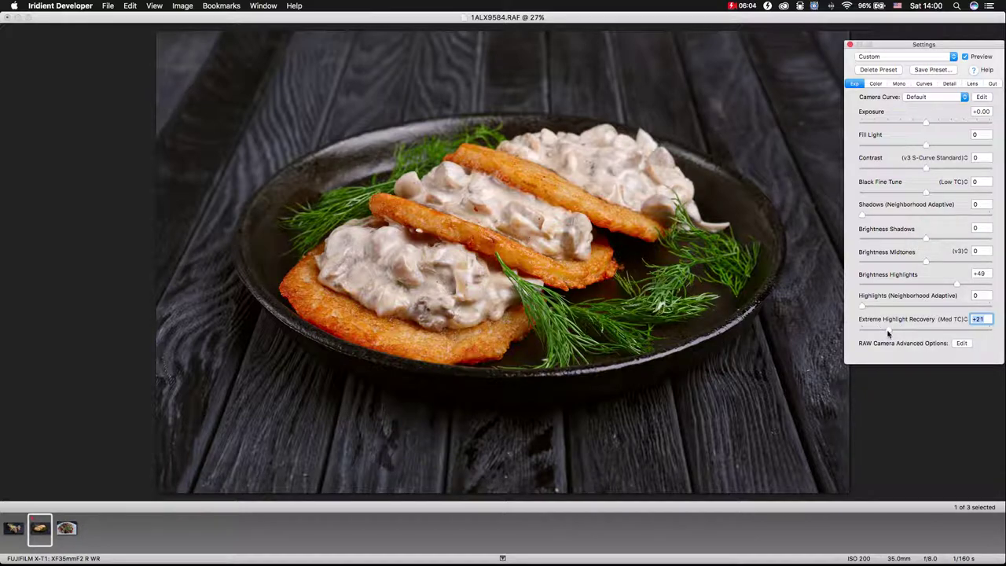
pyautogui.moveTo(957, 285); pyautogui.dragTo(959, 289)
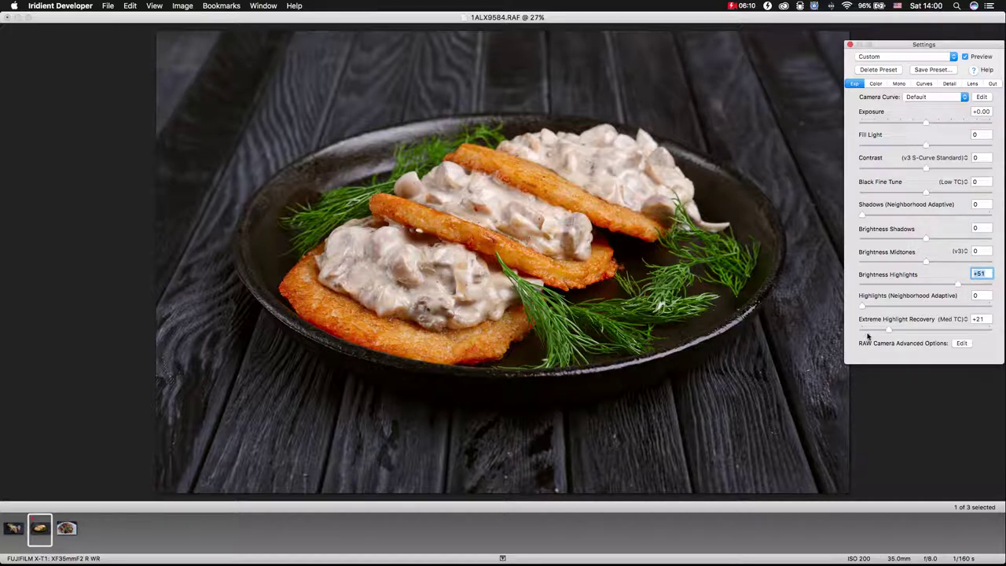
pyautogui.moveTo(889, 330); pyautogui.dragTo(893, 332)
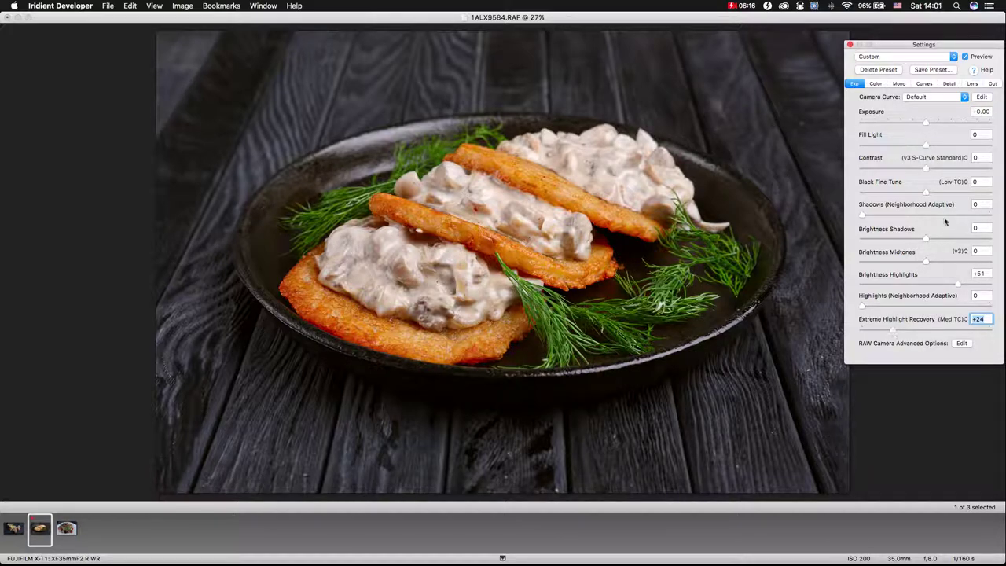
# - Set the contrast to +35 and reduce the color saturation slightly below +30
pyautogui.click(945, 168)
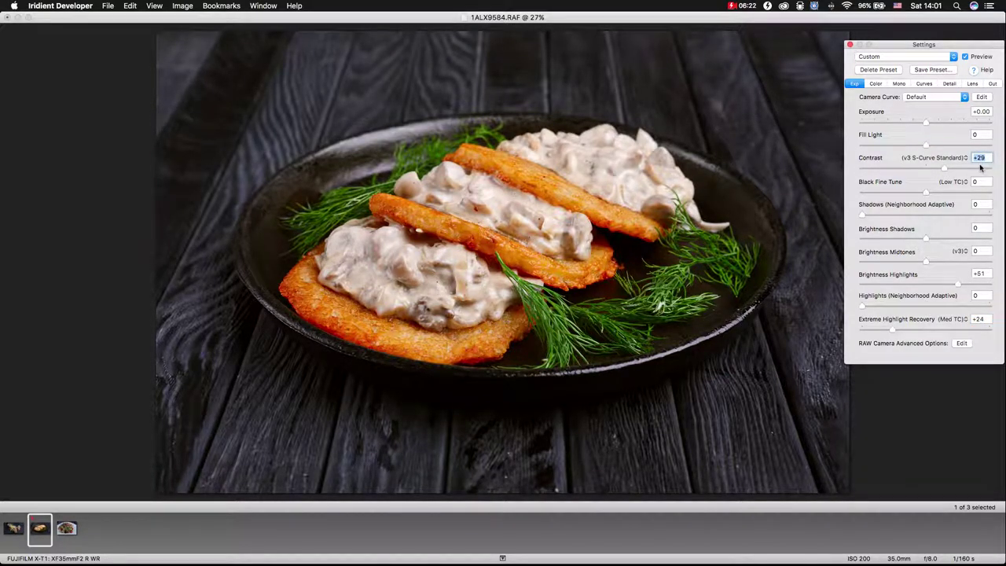
pyautogui.write('+35')
pyautogui.click(875, 83)
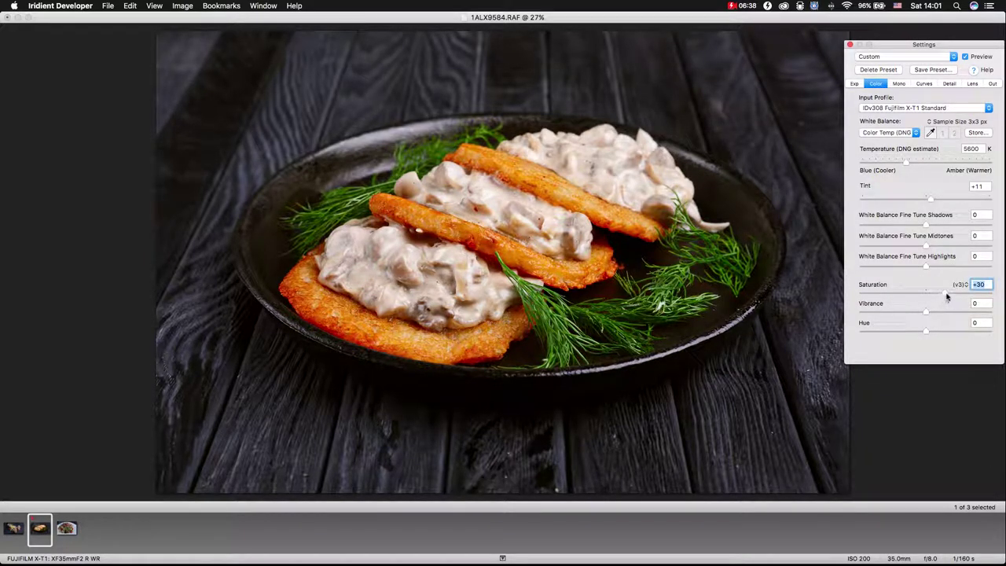
pyautogui.moveTo(945, 295); pyautogui.dragTo(941, 296)
# - Raise the neighborhood-adaptive Shadows adjustment to slightly above +35 to brighten the dark areas
pyautogui.click(854, 83)
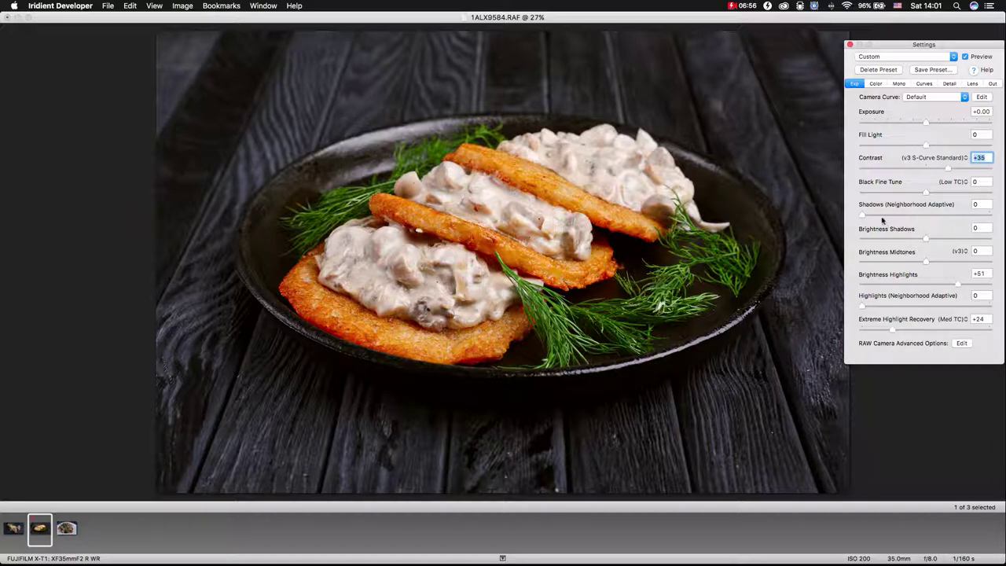
pyautogui.moveTo(862, 218); pyautogui.dragTo(907, 216)
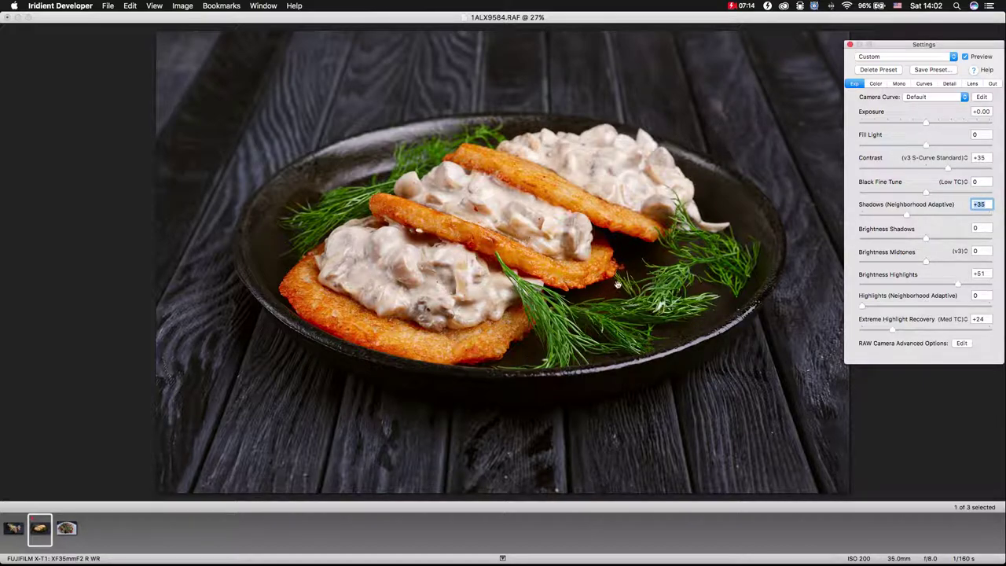
pyautogui.moveTo(908, 214); pyautogui.dragTo(914, 216)
# - Enable vignetting correction and darken the photo's corners with a moderate negative amount, weaker than -73
pyautogui.click(973, 84)
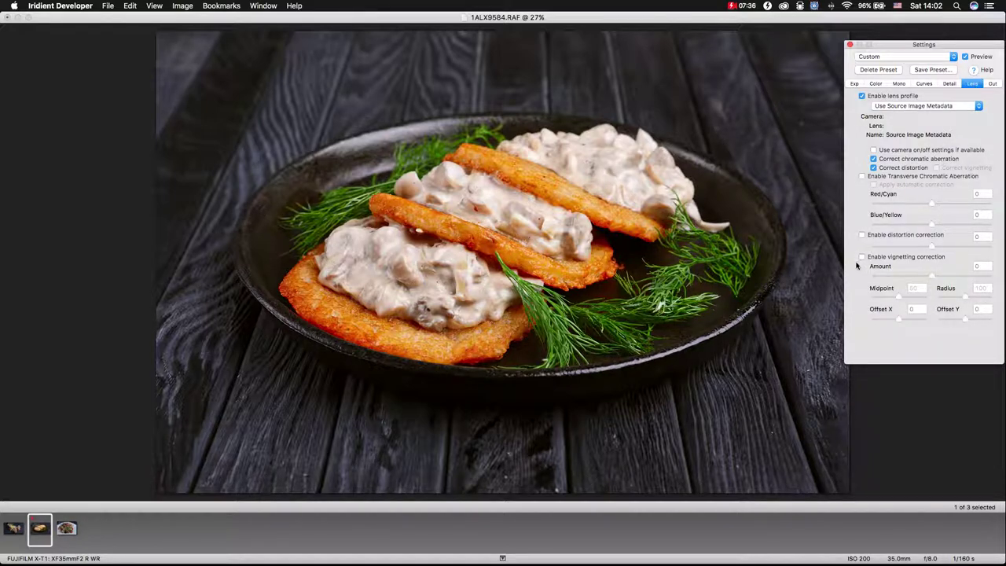
pyautogui.click(861, 257)
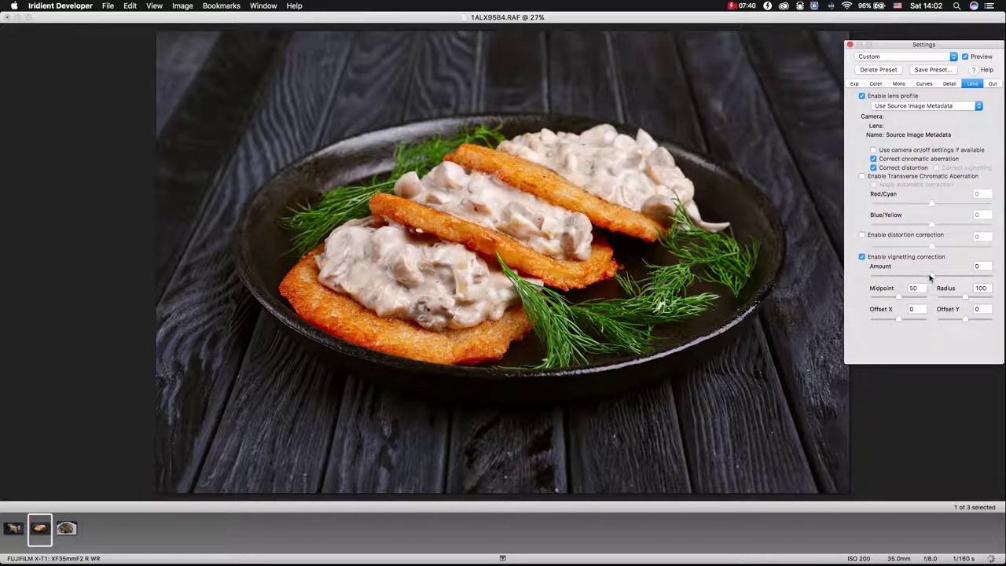
pyautogui.moveTo(929, 276); pyautogui.dragTo(982, 279)
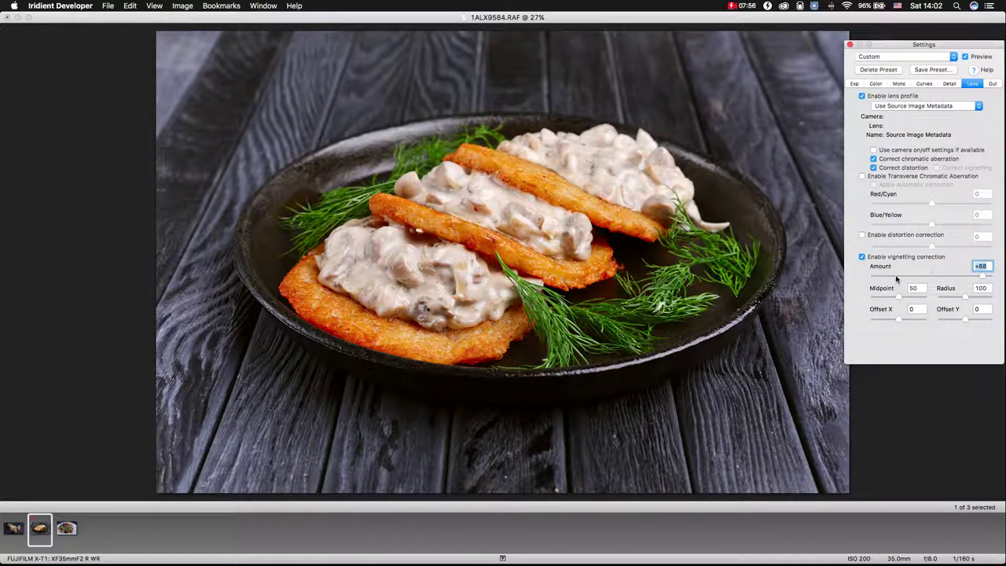
pyautogui.moveTo(890, 277); pyautogui.dragTo(889, 278)
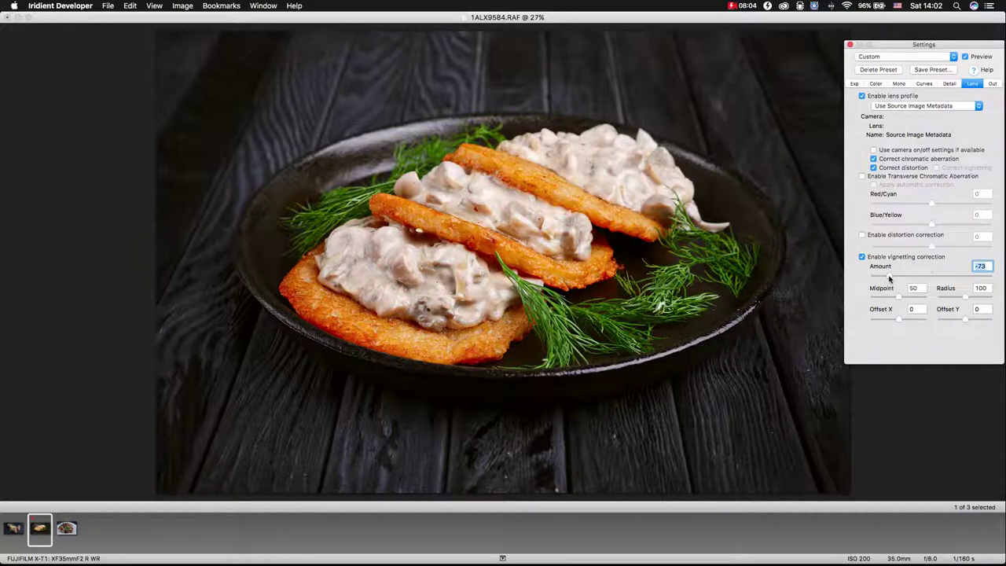
pyautogui.moveTo(888, 278); pyautogui.dragTo(893, 279)
pyautogui.moveTo(893, 279); pyautogui.dragTo(900, 278)
# - Switch to the salad photo 1ALX9516.RAF for editing
pyautogui.click(66, 528)
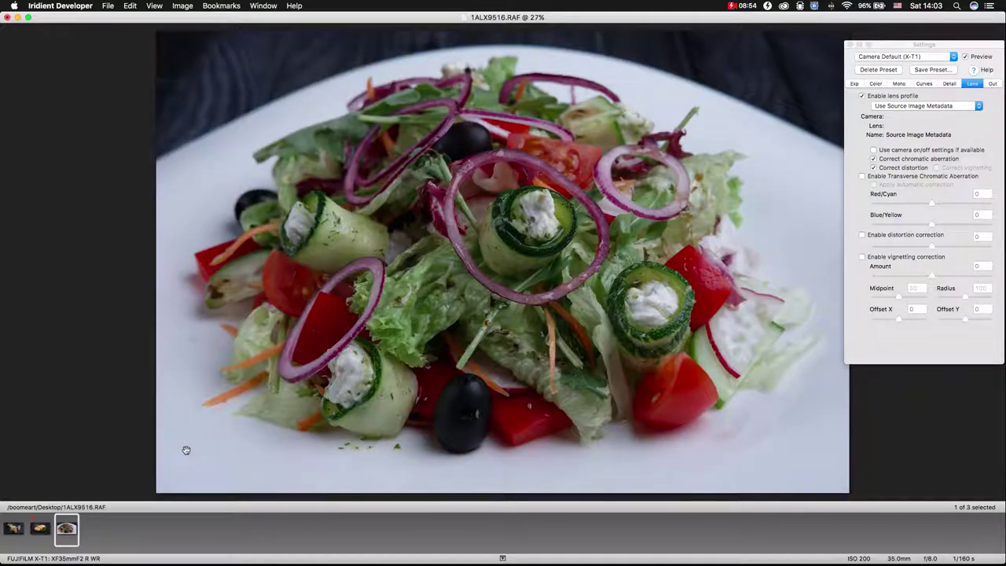
# - Set the salad photo's sharpening to radius 0.55, edge detail 160 and texture/micro detail 15
pyautogui.click(878, 85)
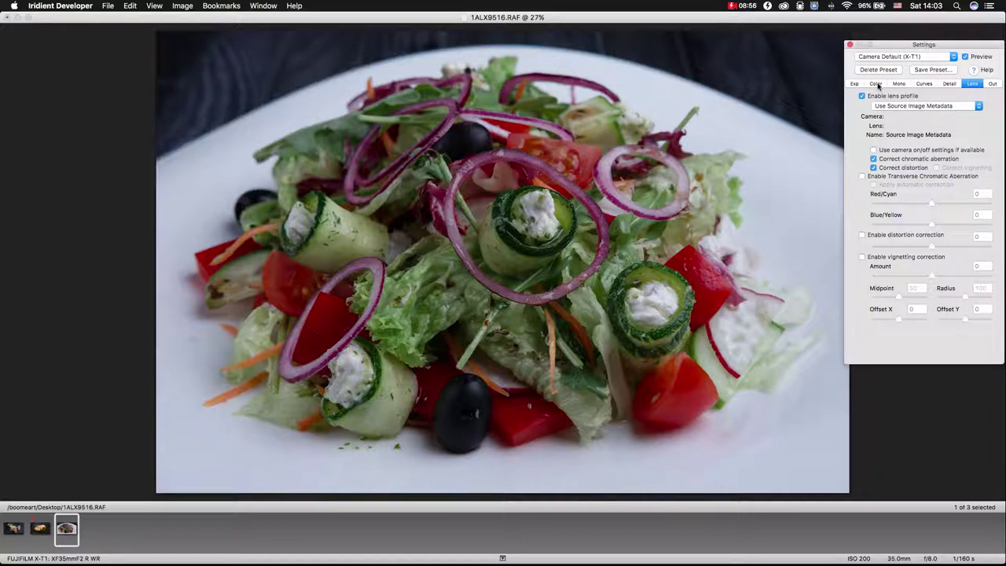
pyautogui.click(949, 84)
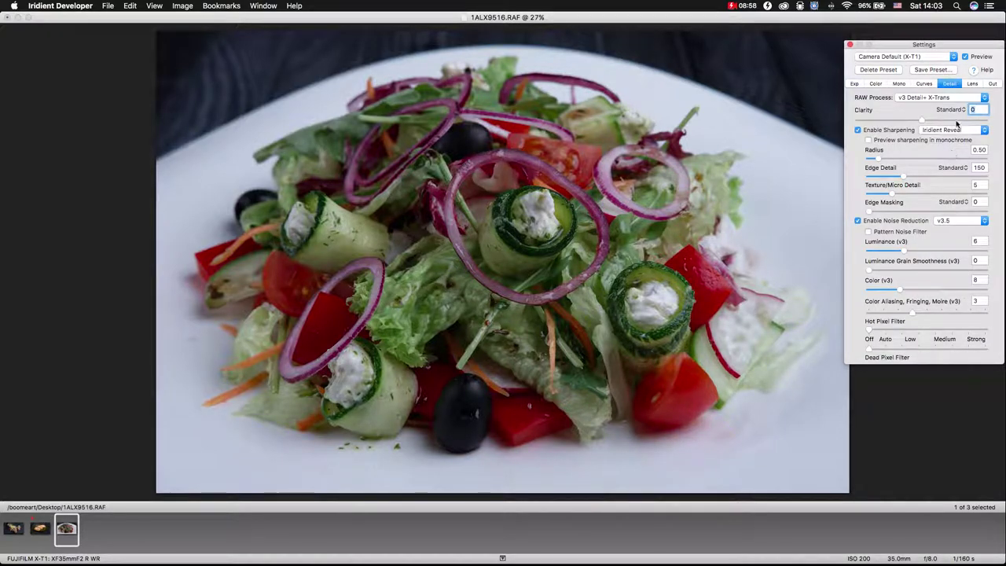
pyautogui.click(993, 150)
pyautogui.write('0.55')
pyautogui.click(979, 168)
pyautogui.write('160')
pyautogui.click(974, 185)
pyautogui.write('15')
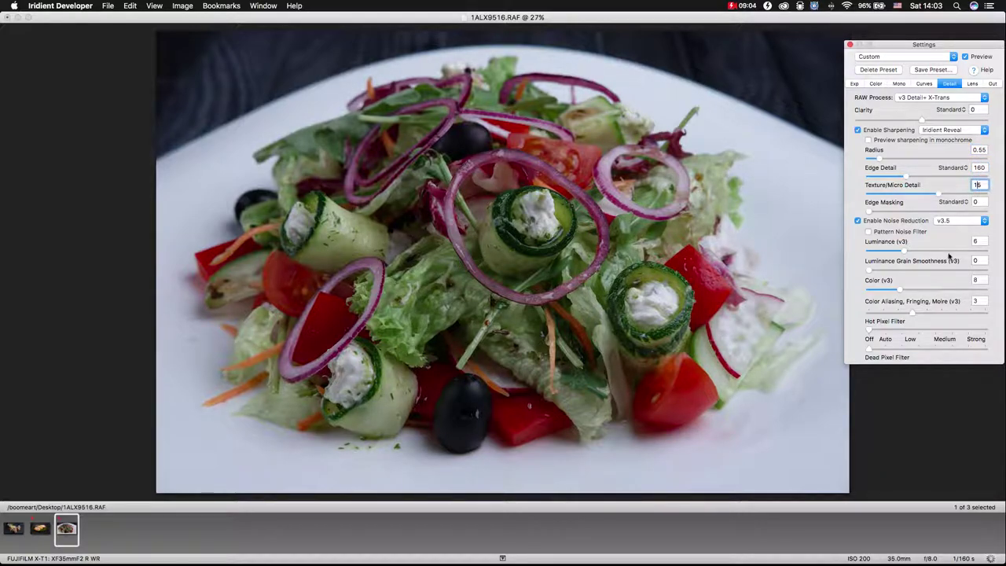
# - Set luminance and color noise reduction to 0, color aliasing to 2, and the hot and dead pixel filters to Auto
pyautogui.click(867, 251)
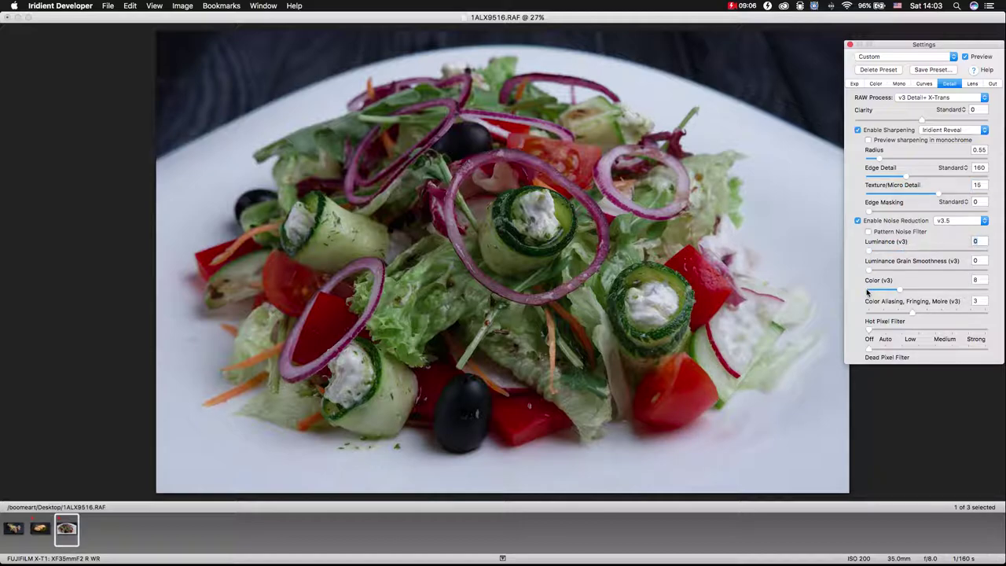
pyautogui.click(869, 290)
pyautogui.click(897, 313)
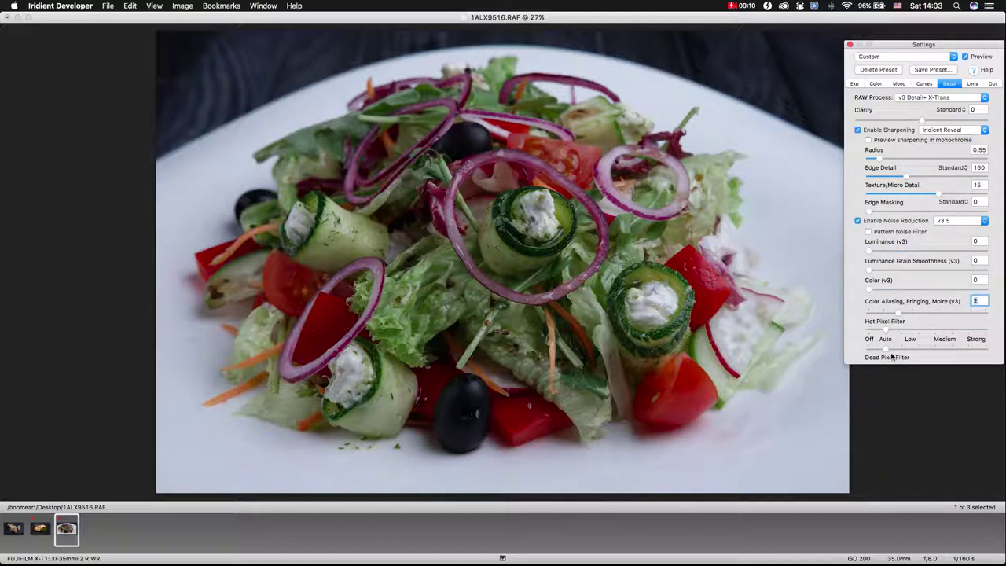
# - Set the white balance temperature to 5600 K and the color saturation to +30
pyautogui.click(877, 84)
pyautogui.doubleClick(982, 148)
pyautogui.write('5600')
pyautogui.press('Return')
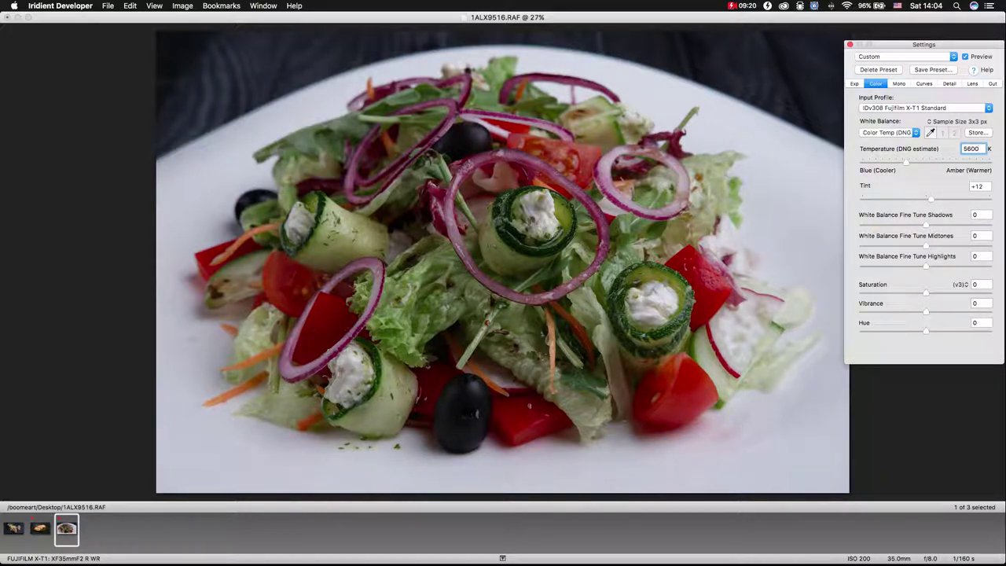
pyautogui.press('Return')
pyautogui.click(945, 295)
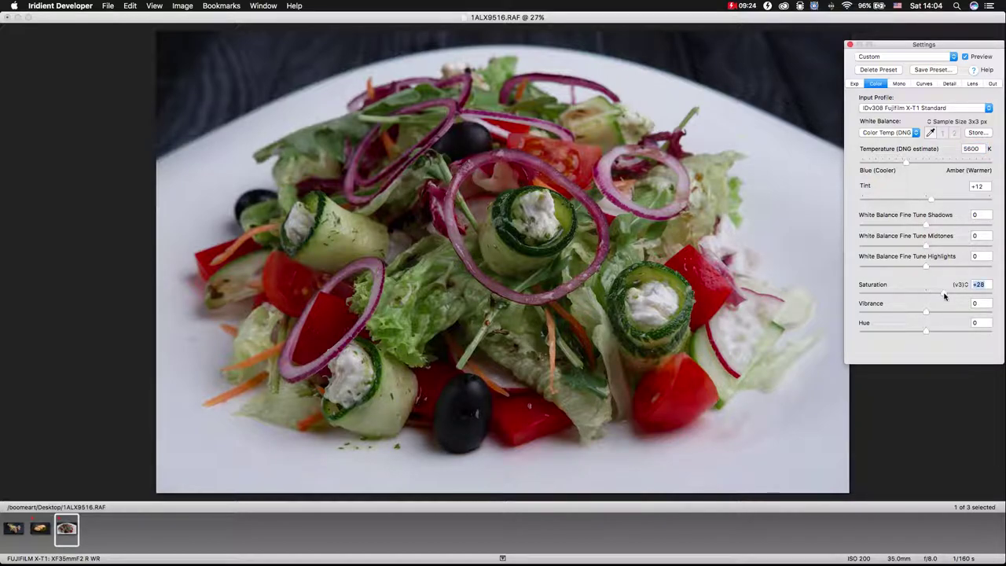
pyautogui.press('Up')
pyautogui.press('Up')
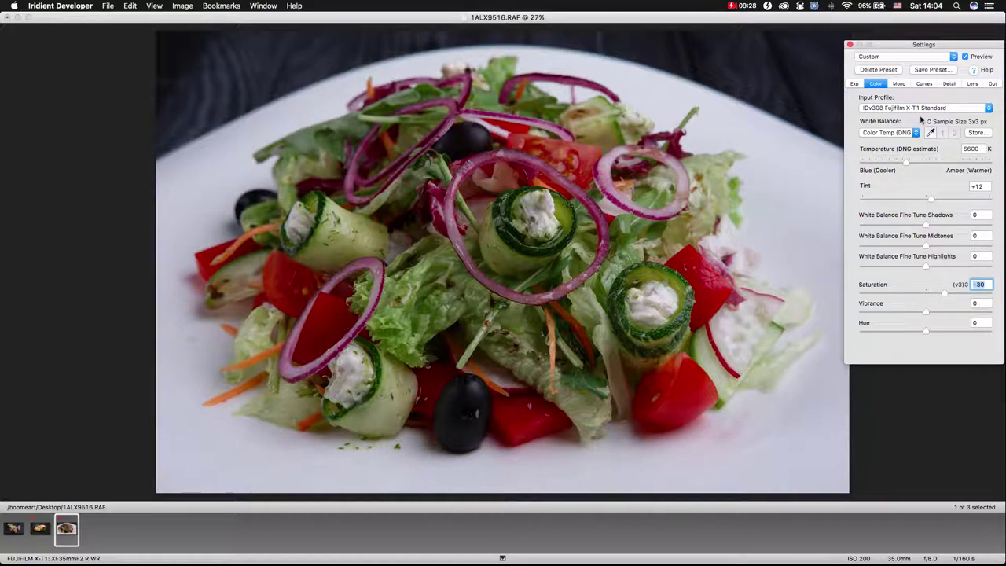
# - Bend the Chroma (ab) curve upward near its middle and shift its lowest point inward to an input of about 4
pyautogui.click(923, 84)
pyautogui.click(880, 125)
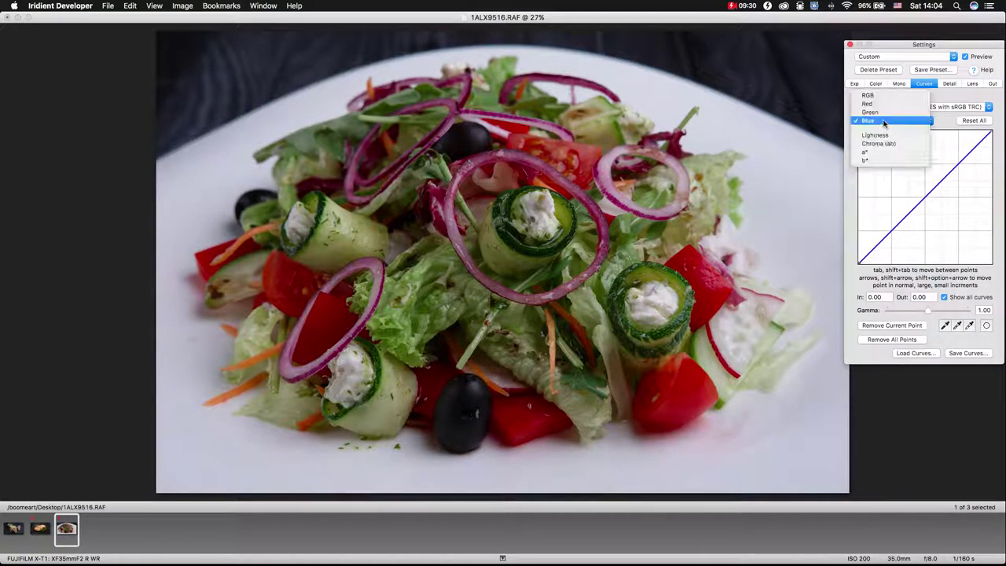
pyautogui.click(881, 140)
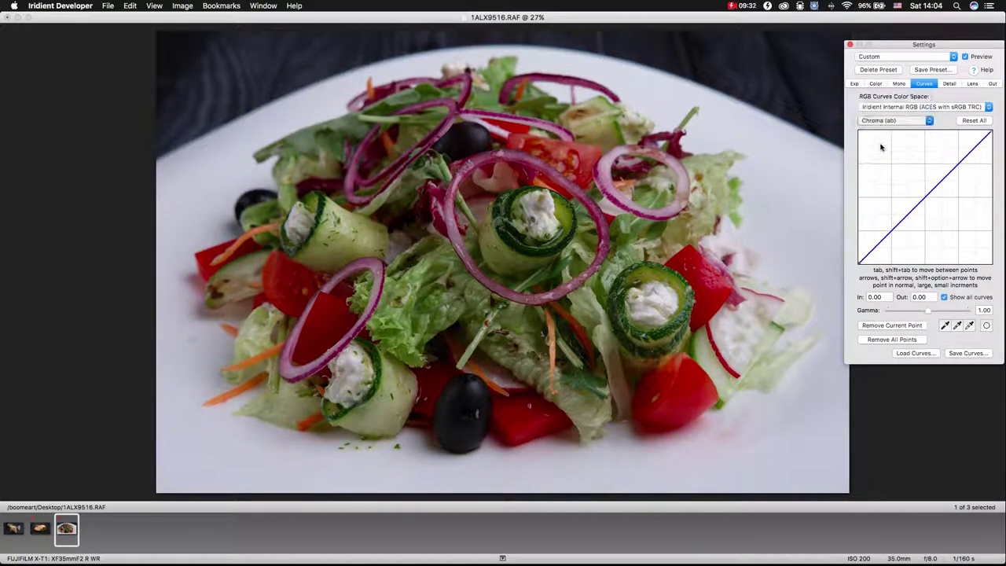
pyautogui.click(921, 196)
pyautogui.moveTo(921, 196); pyautogui.dragTo(915, 193)
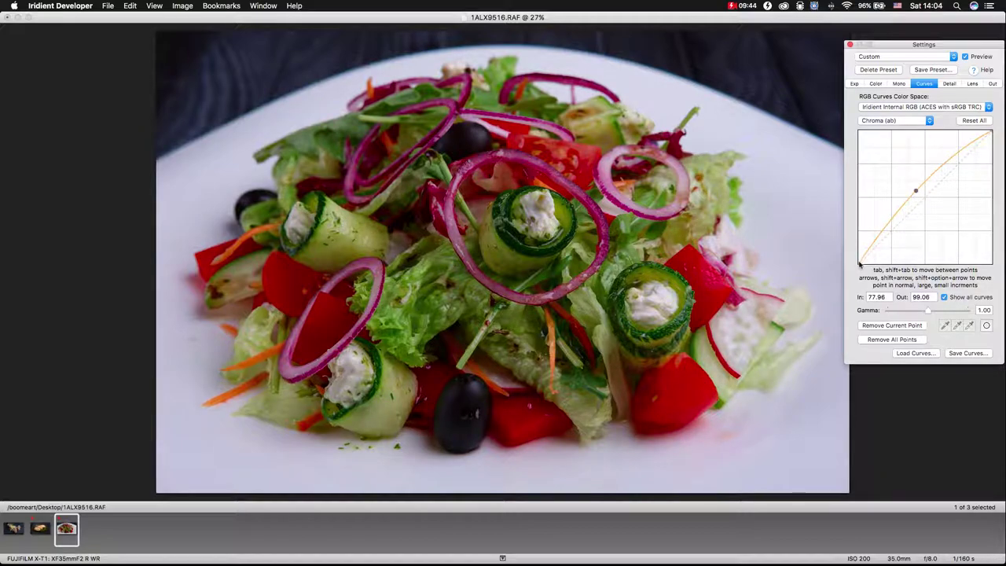
pyautogui.moveTo(856, 261); pyautogui.dragTo(862, 262)
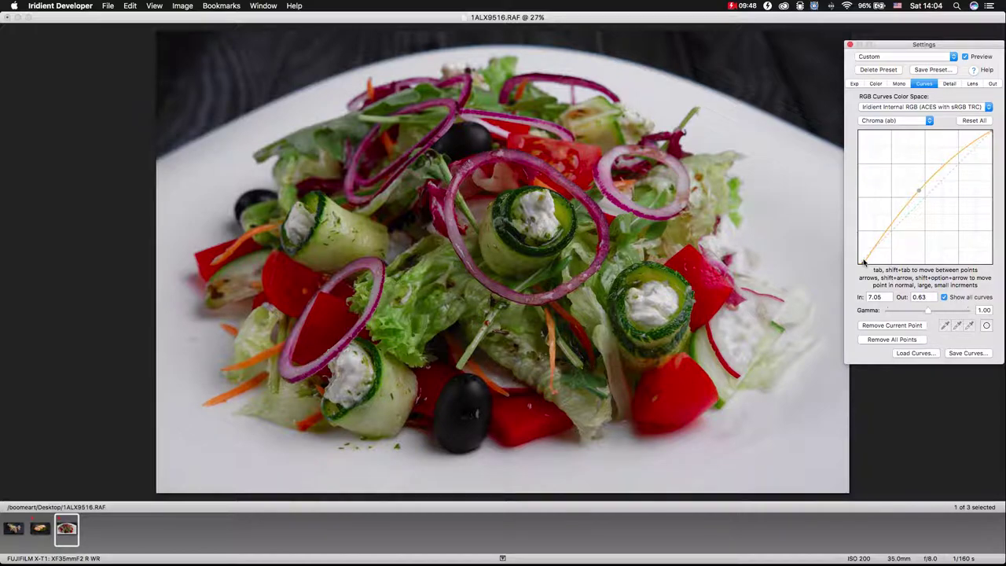
pyautogui.moveTo(863, 263); pyautogui.dragTo(860, 263)
# - Shift the black point of the Blue curve inward to an input of about 10, keeping output at 0
pyautogui.click(897, 120)
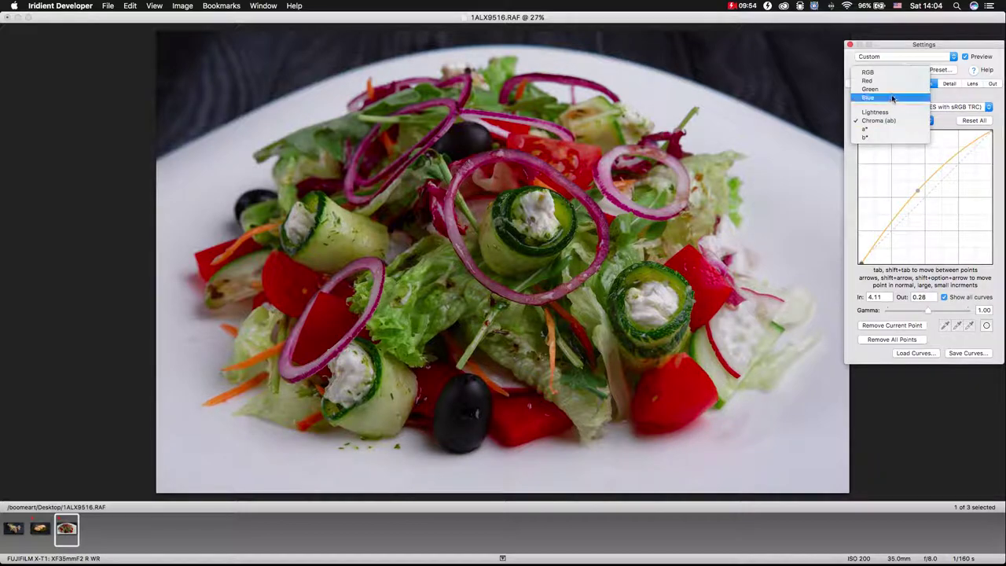
pyautogui.click(890, 97)
pyautogui.click(861, 264)
pyautogui.moveTo(862, 264); pyautogui.dragTo(863, 266)
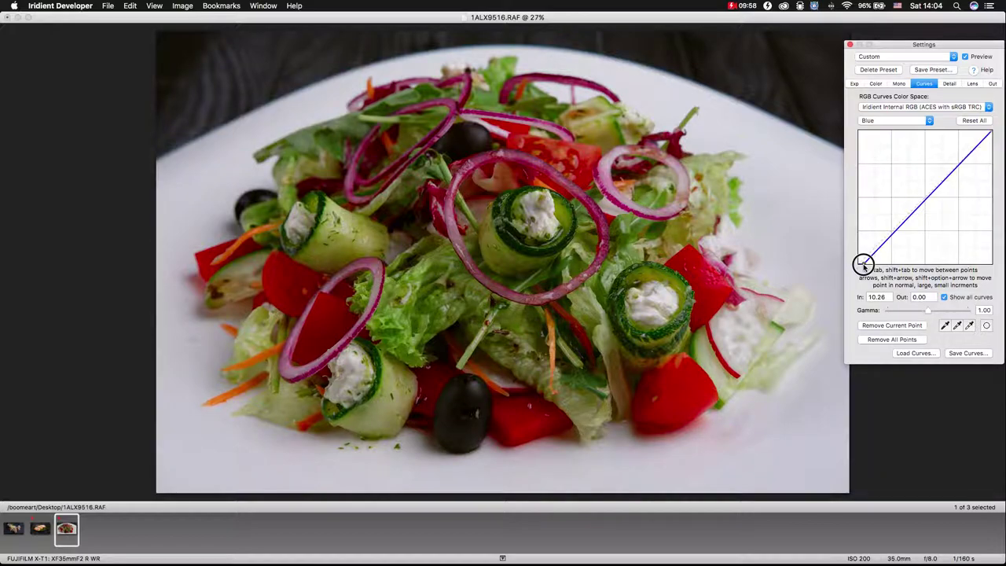
# - Set Brightness Highlights to +49, neighborhood-adaptive Highlights to +19 and Extreme Highlight Recovery to +4
pyautogui.click(854, 83)
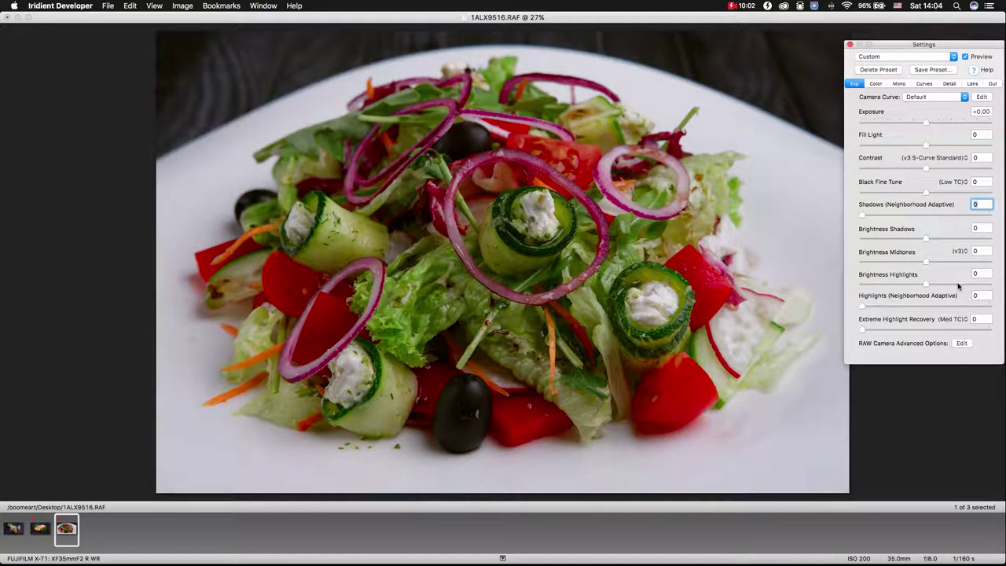
pyautogui.click(957, 284)
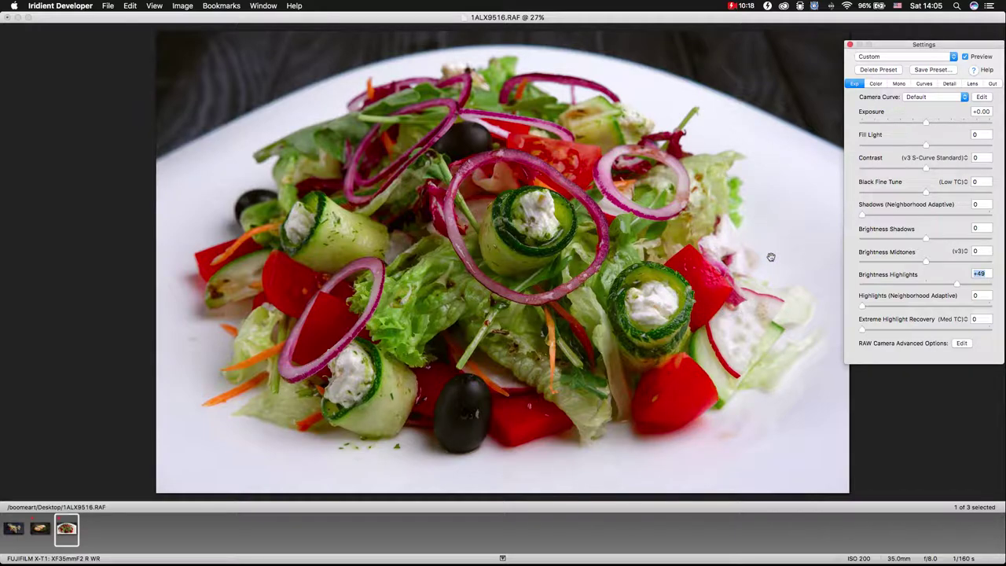
pyautogui.click(890, 330)
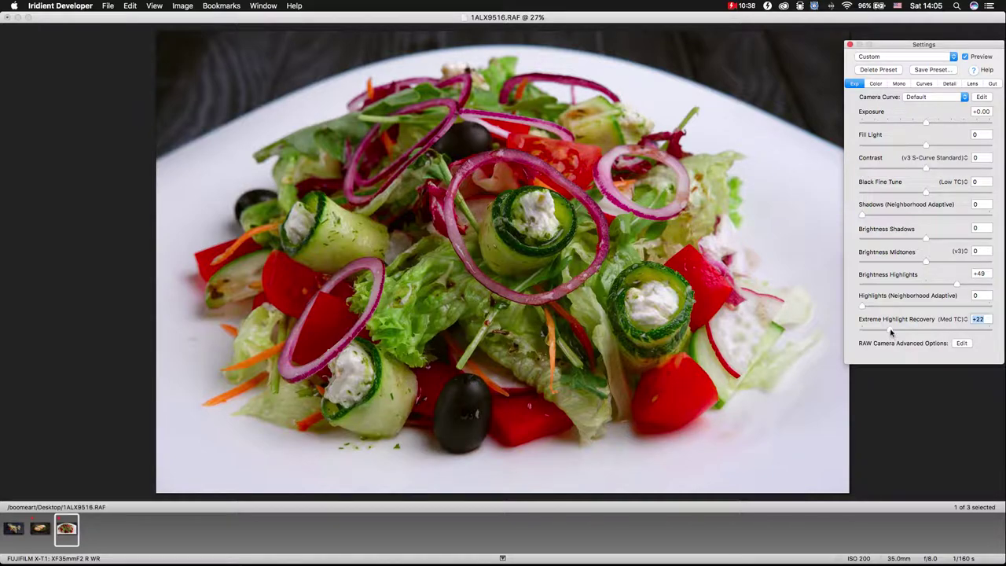
pyautogui.moveTo(890, 331); pyautogui.dragTo(852, 333)
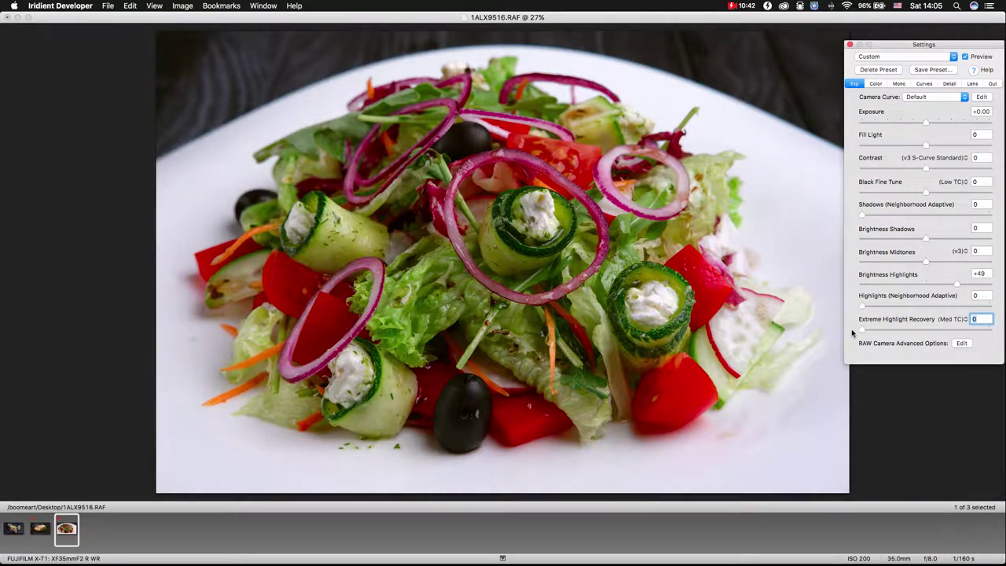
pyautogui.moveTo(862, 306); pyautogui.dragTo(885, 306)
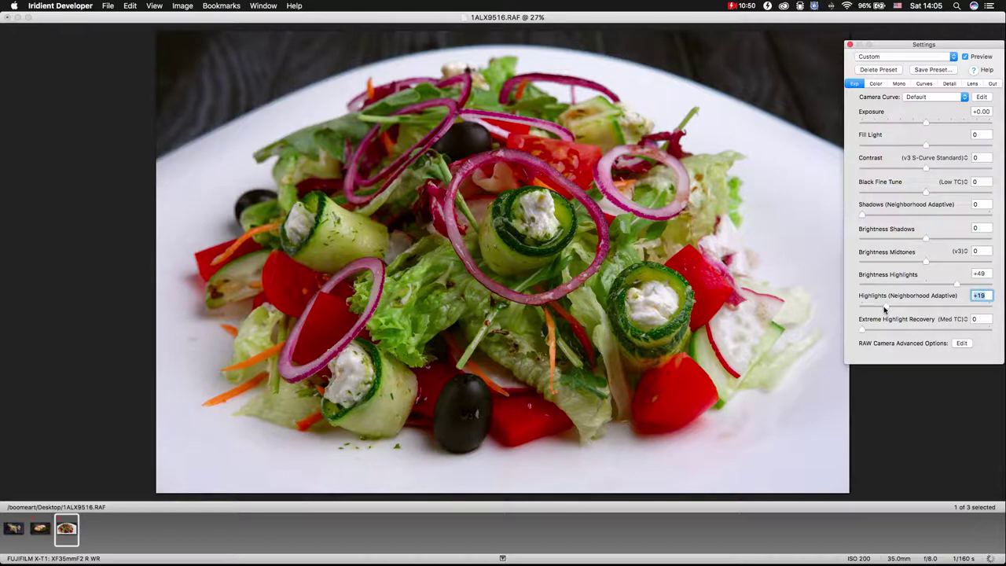
pyautogui.moveTo(862, 330); pyautogui.dragTo(870, 331)
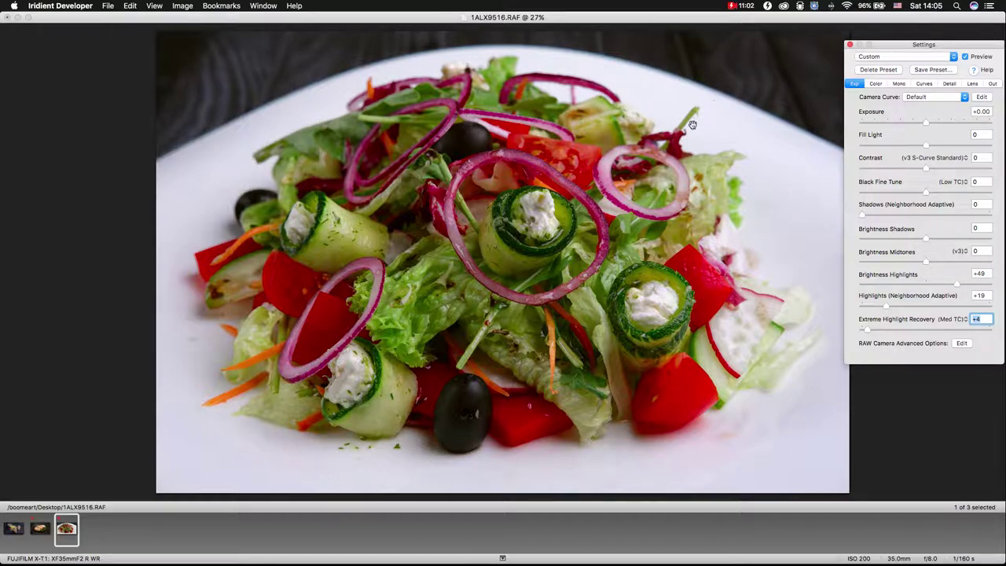
# - Set the contrast to +25 and the fill light to +12
pyautogui.click(941, 170)
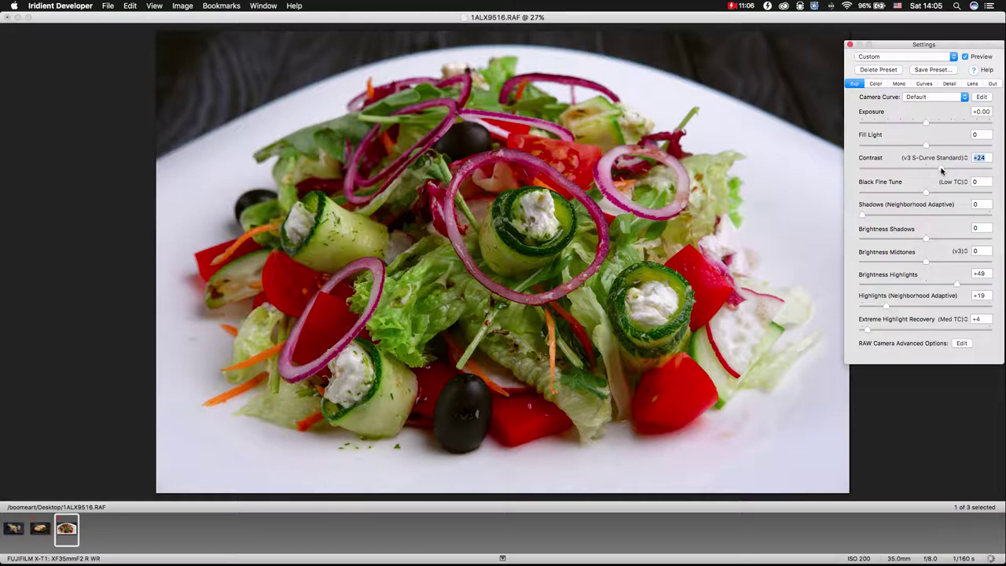
pyautogui.press('Up')
pyautogui.moveTo(926, 147); pyautogui.dragTo(931, 147)
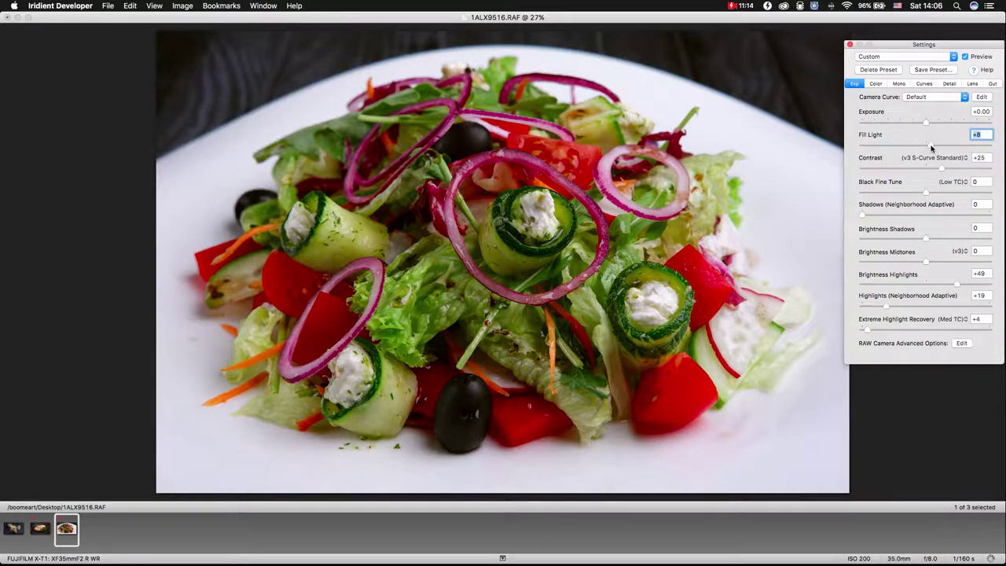
pyautogui.moveTo(931, 147); pyautogui.dragTo(934, 147)
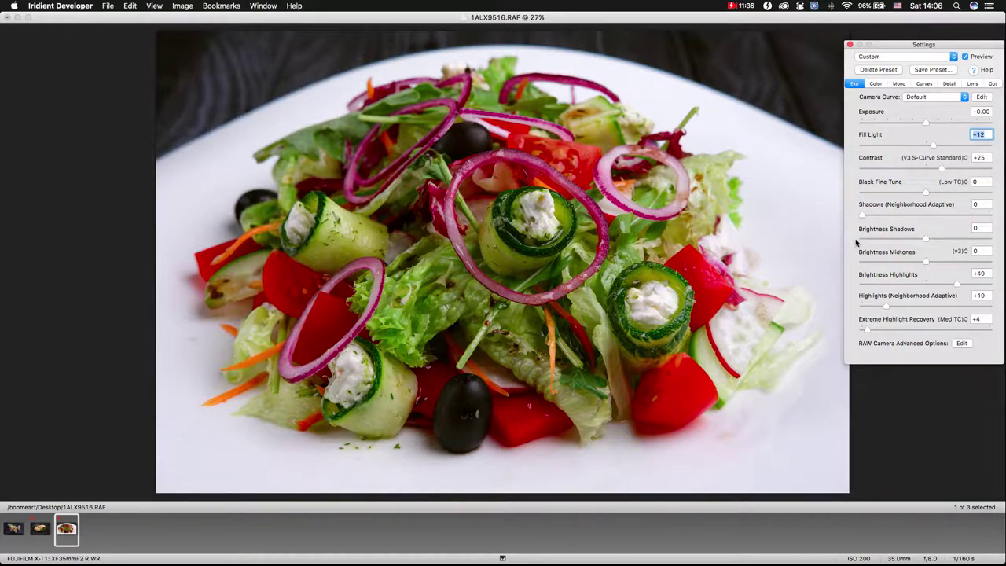
# - Set the neighborhood-adaptive Shadows to +55 and Highlights to +29, with Brightness Midtones at -7
pyautogui.moveTo(862, 216); pyautogui.dragTo(922, 218)
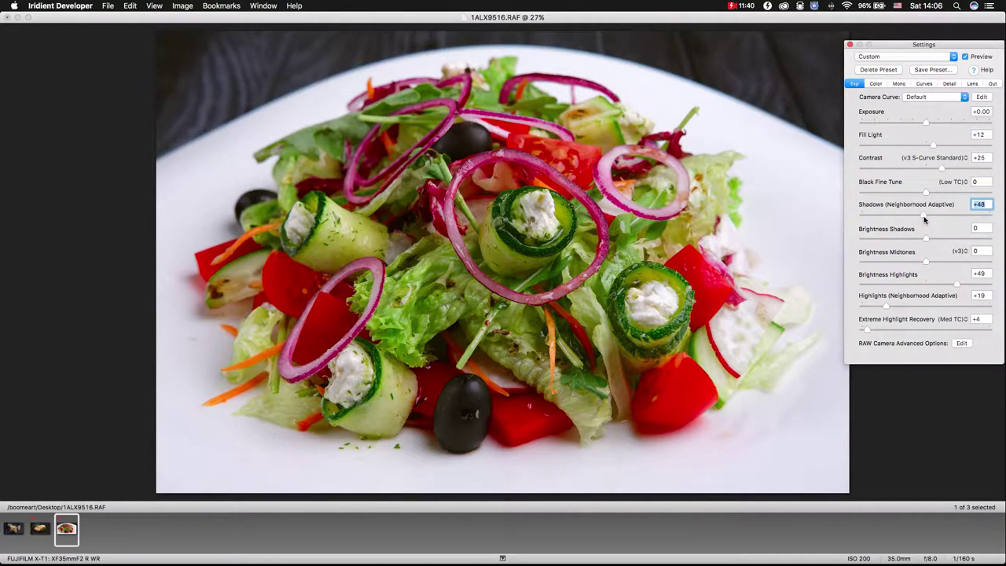
pyautogui.moveTo(924, 219); pyautogui.dragTo(927, 219)
pyautogui.moveTo(887, 308); pyautogui.dragTo(898, 309)
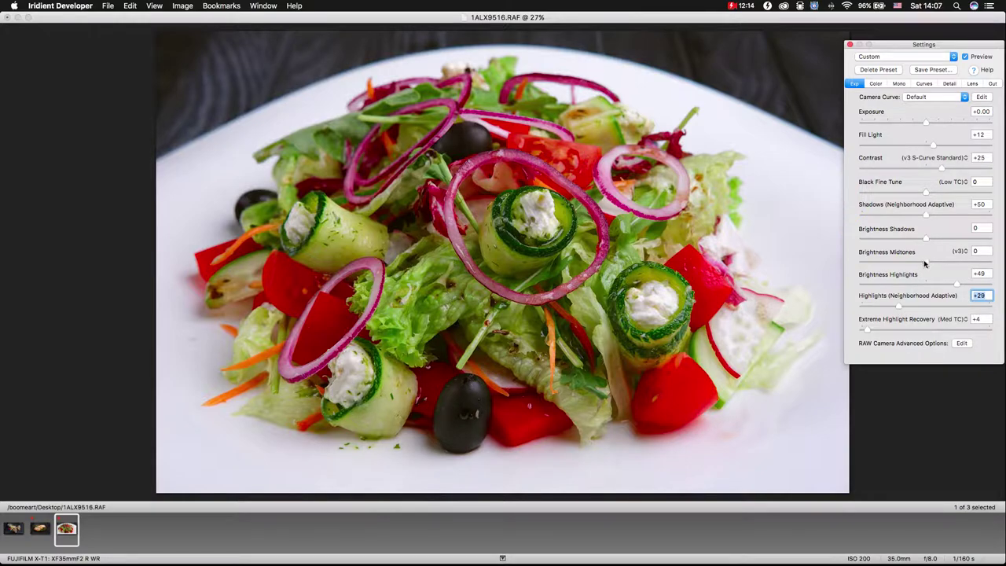
pyautogui.moveTo(925, 261); pyautogui.dragTo(922, 263)
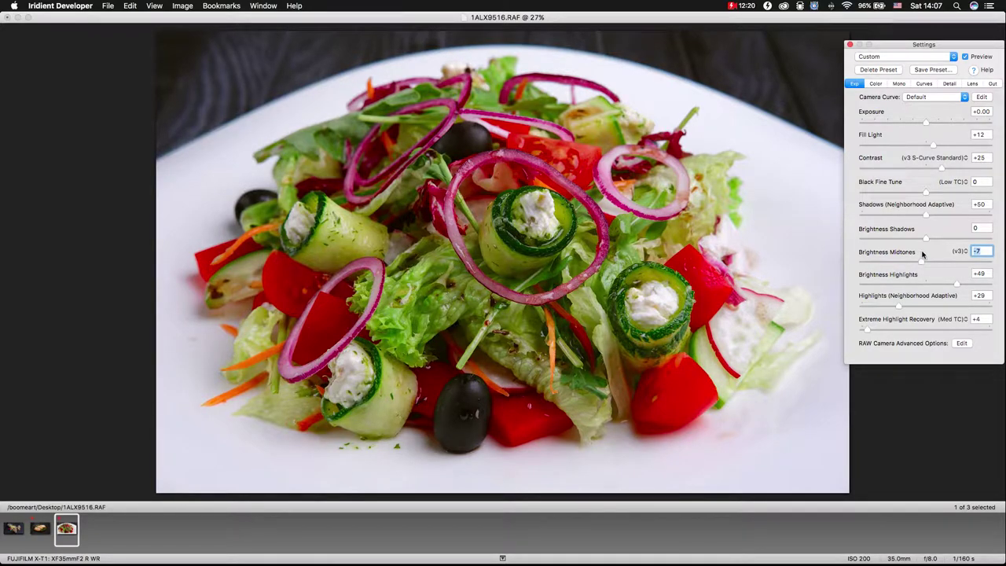
pyautogui.moveTo(925, 216); pyautogui.dragTo(930, 217)
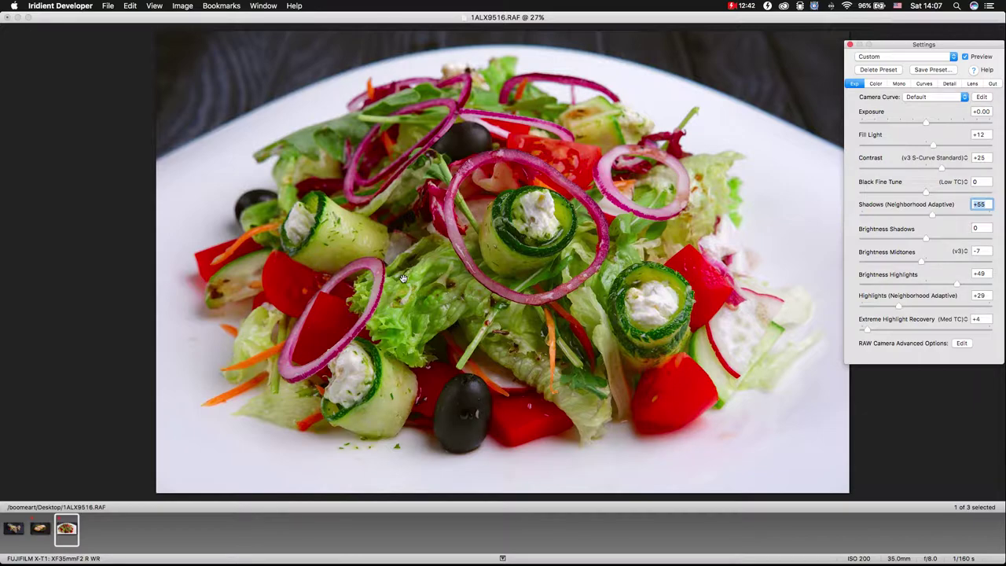
# - Inspect the onion rings, lettuce and cucumber roll at 100% for detail, and return to the full photo
pyautogui.click(476, 235)
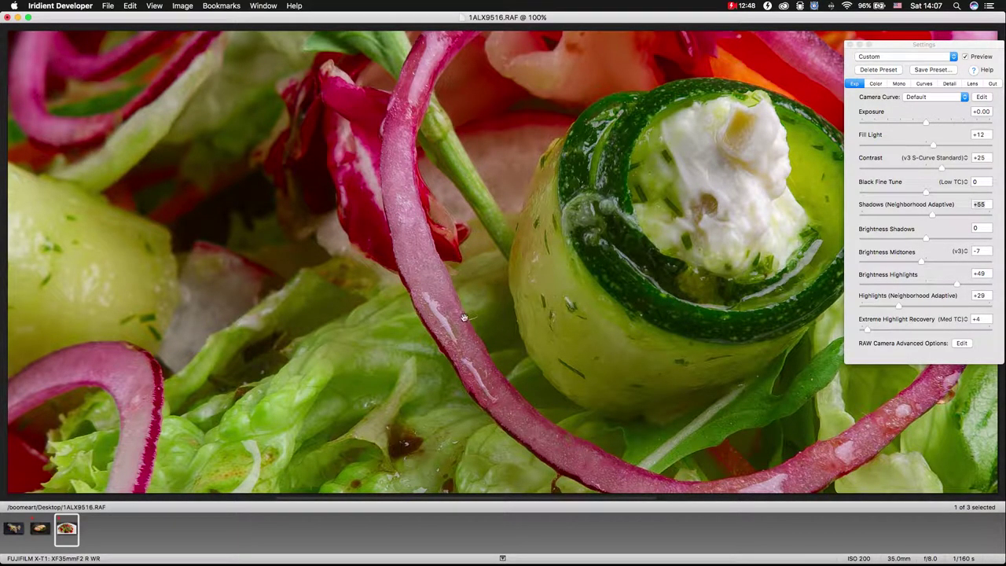
pyautogui.moveTo(427, 353); pyautogui.dragTo(400, 286)
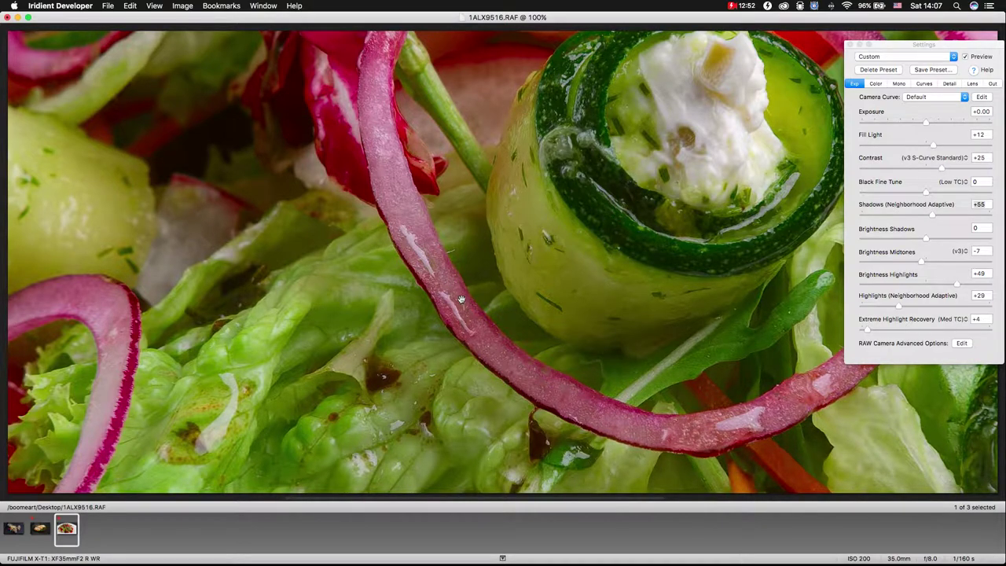
pyautogui.moveTo(517, 340); pyautogui.dragTo(433, 288)
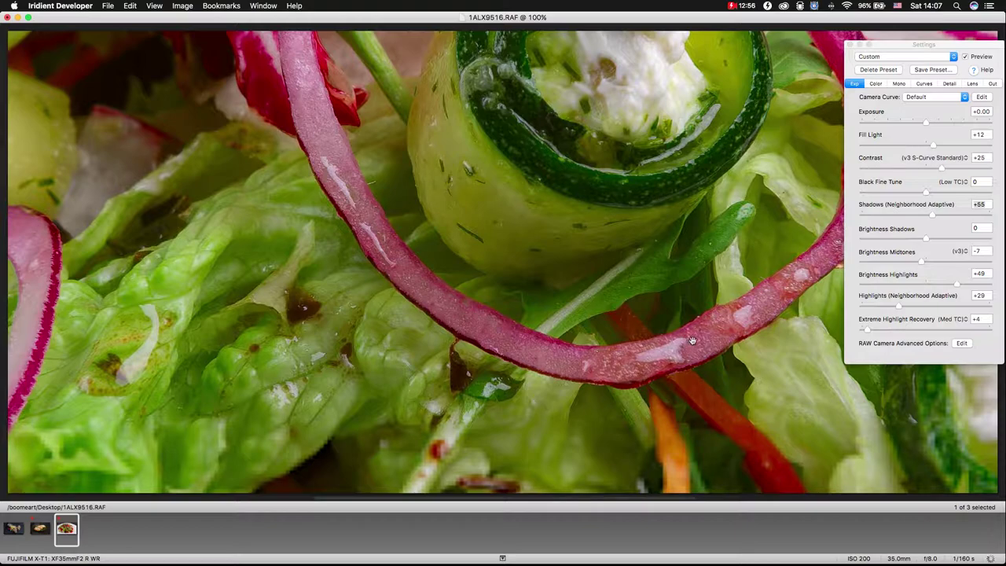
pyautogui.moveTo(657, 360); pyautogui.dragTo(533, 366)
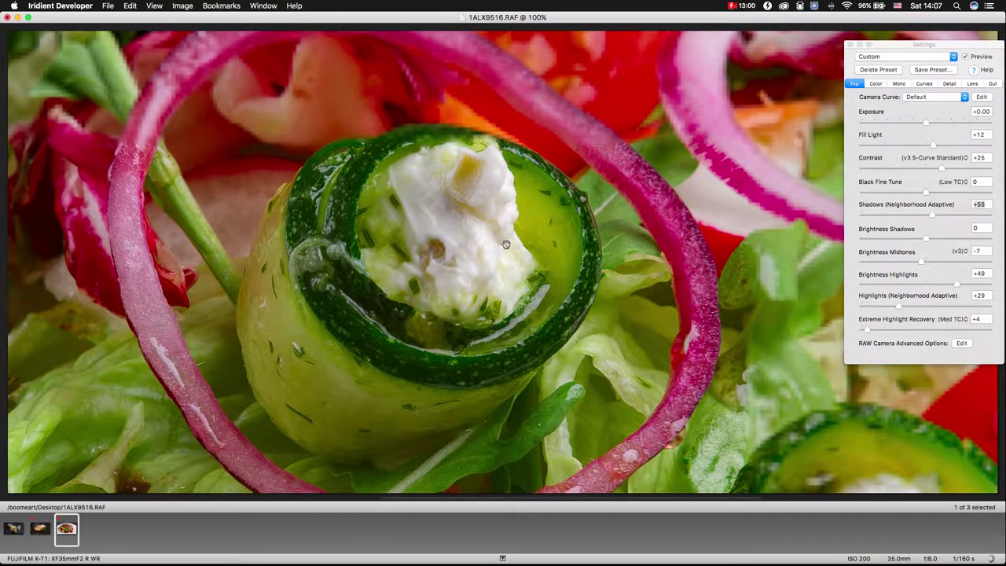
pyautogui.moveTo(503, 236); pyautogui.dragTo(555, 172)
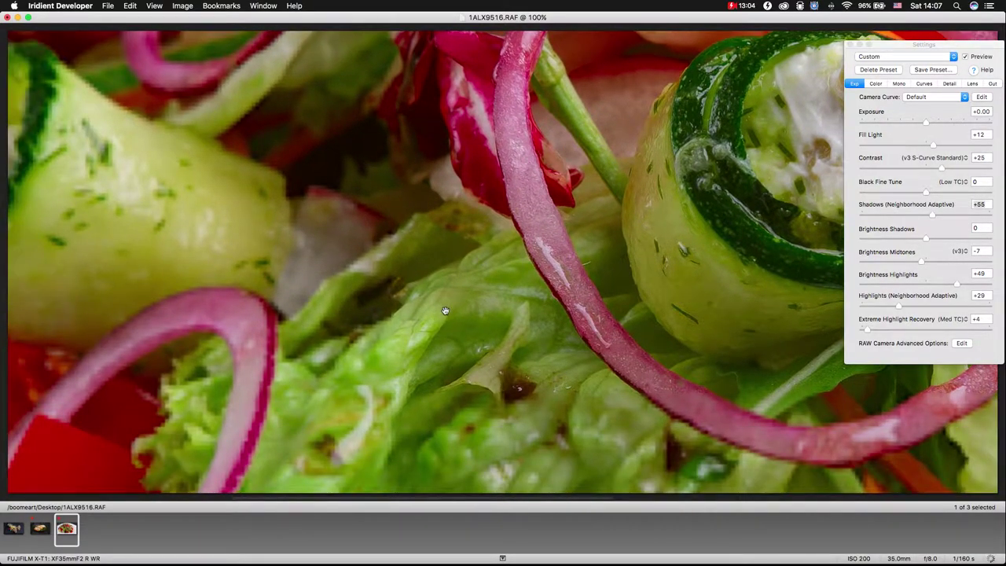
pyautogui.press('super+0')
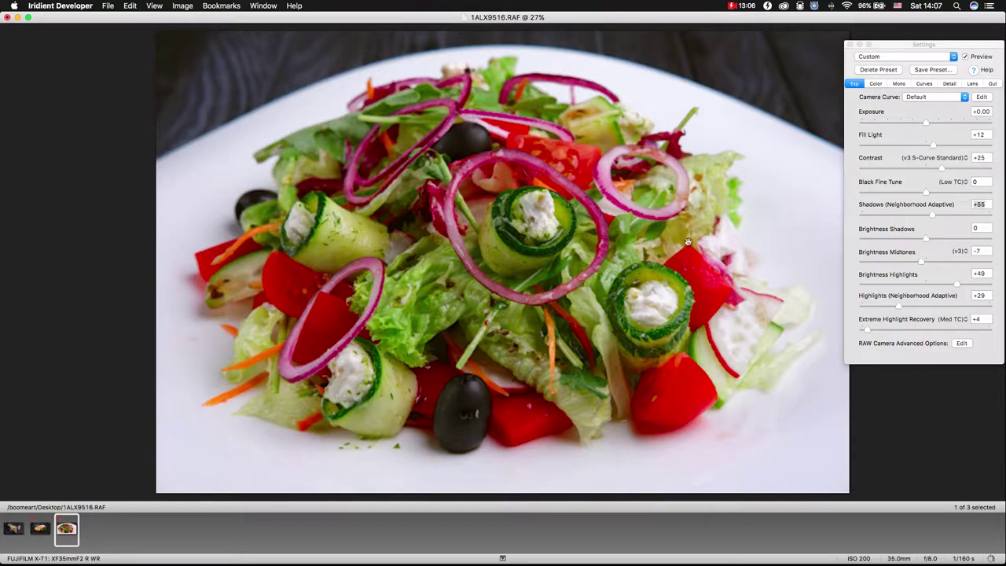